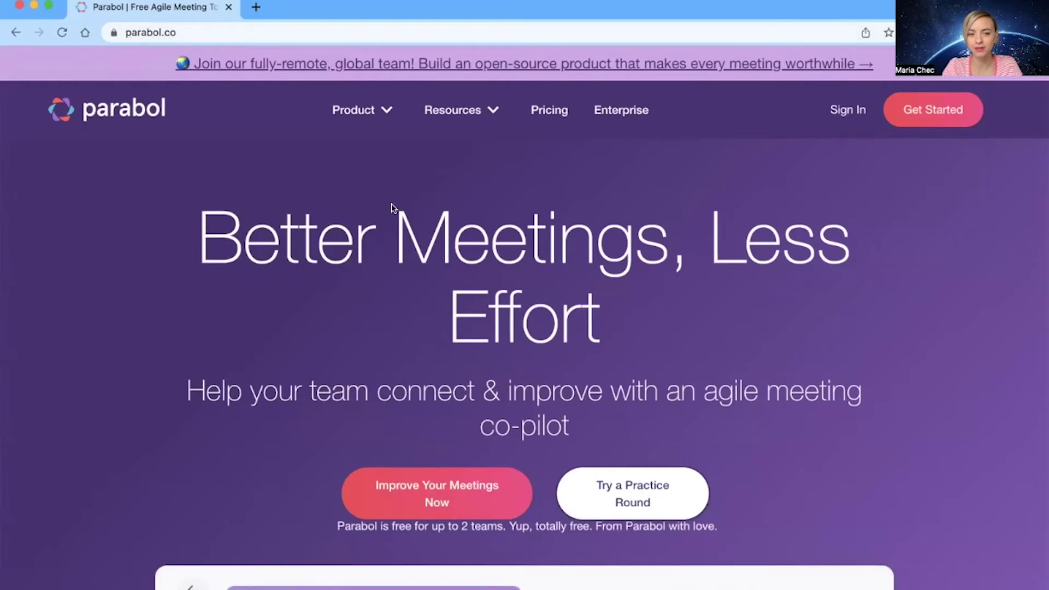
- Scroll through parabol.co's feature sections, then load the signed-in app at action.parabol.co
scroll(413, 241, down, 8)
scroll(412, 240, down, 15)
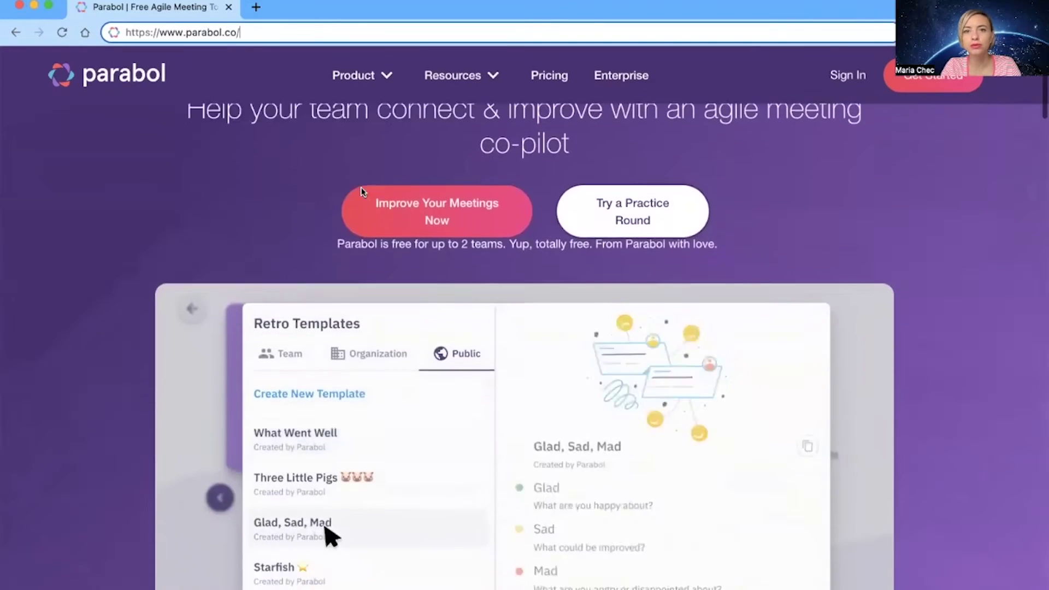
scroll(360, 191, down, 3)
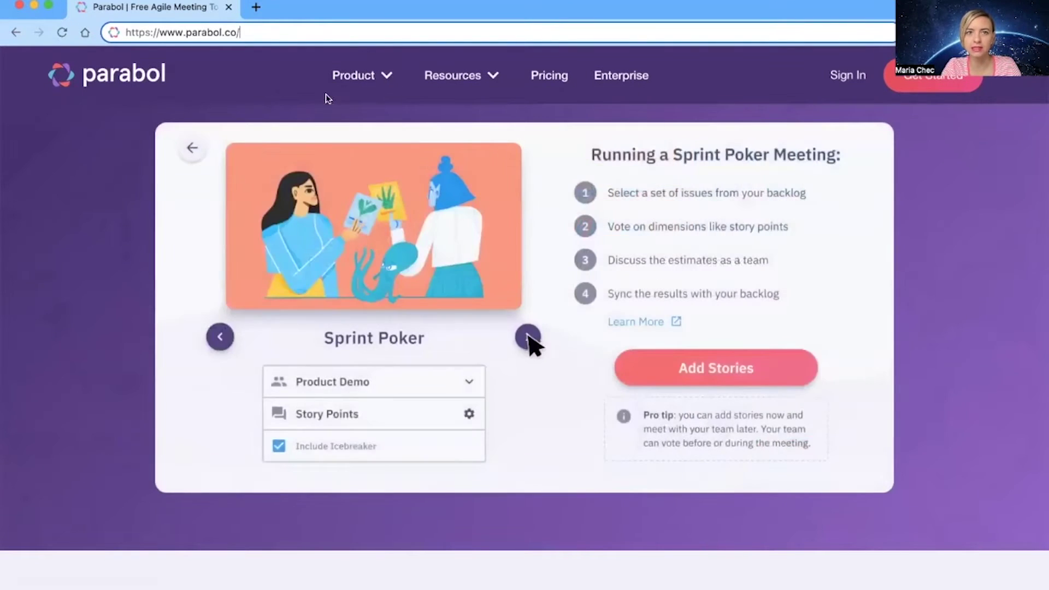
scroll(337, 215, down, 10)
scroll(490, 391, down, 15)
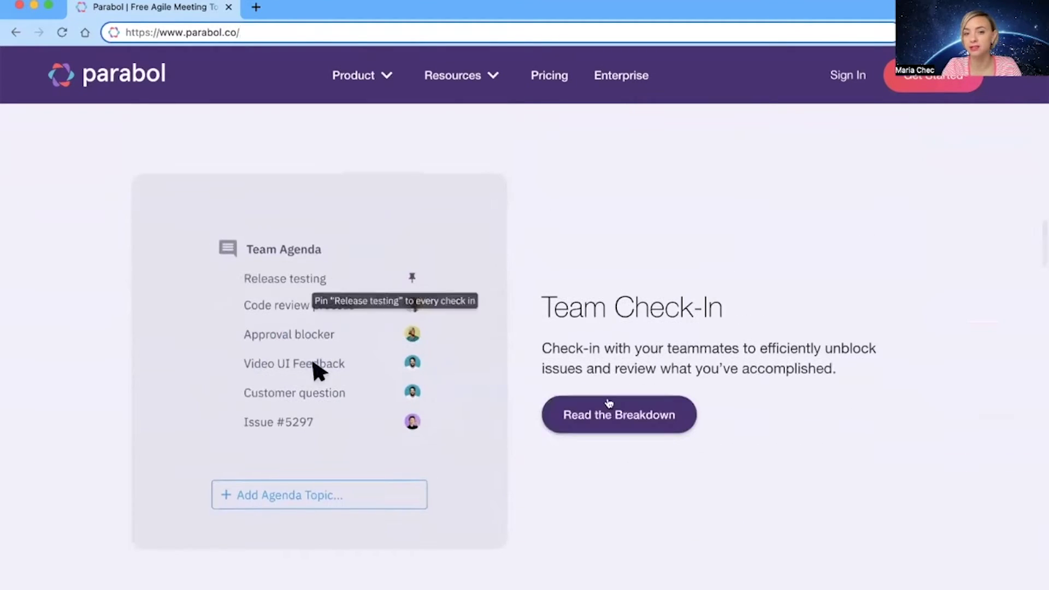
key(Return)
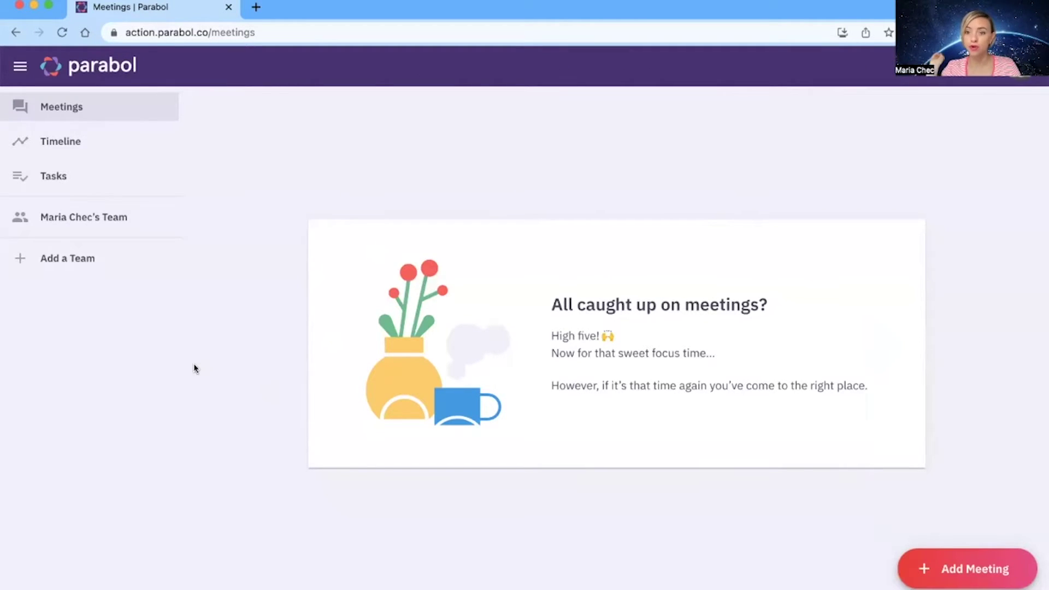
click(96, 214)
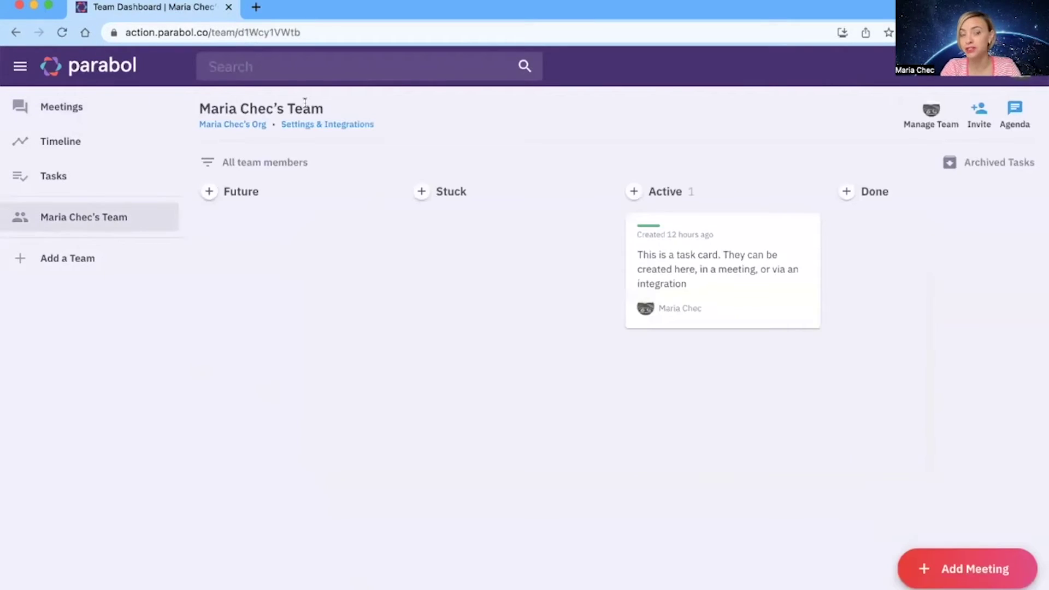
click(255, 125)
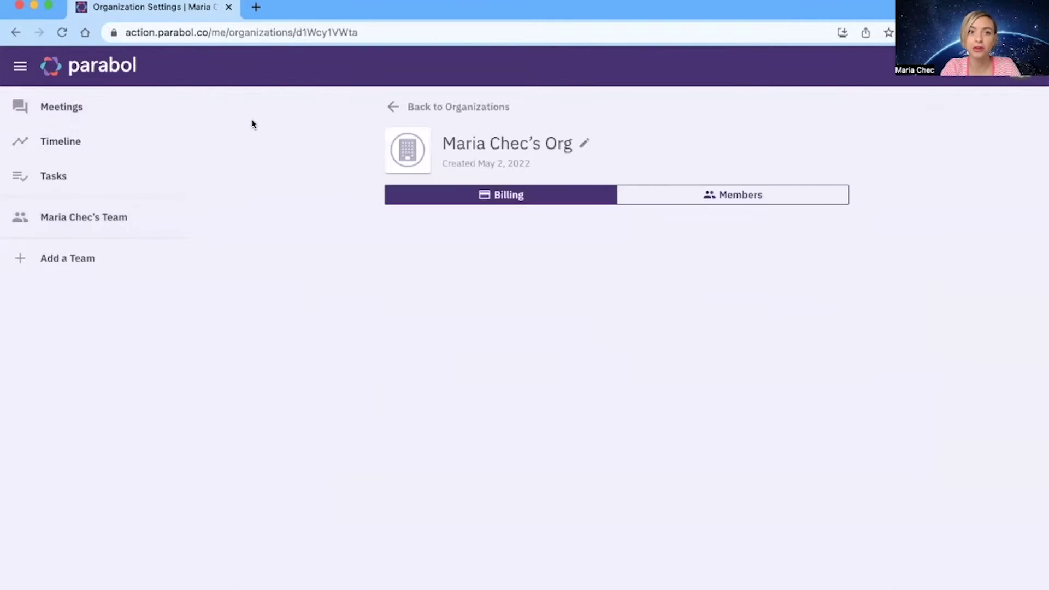
click(580, 141)
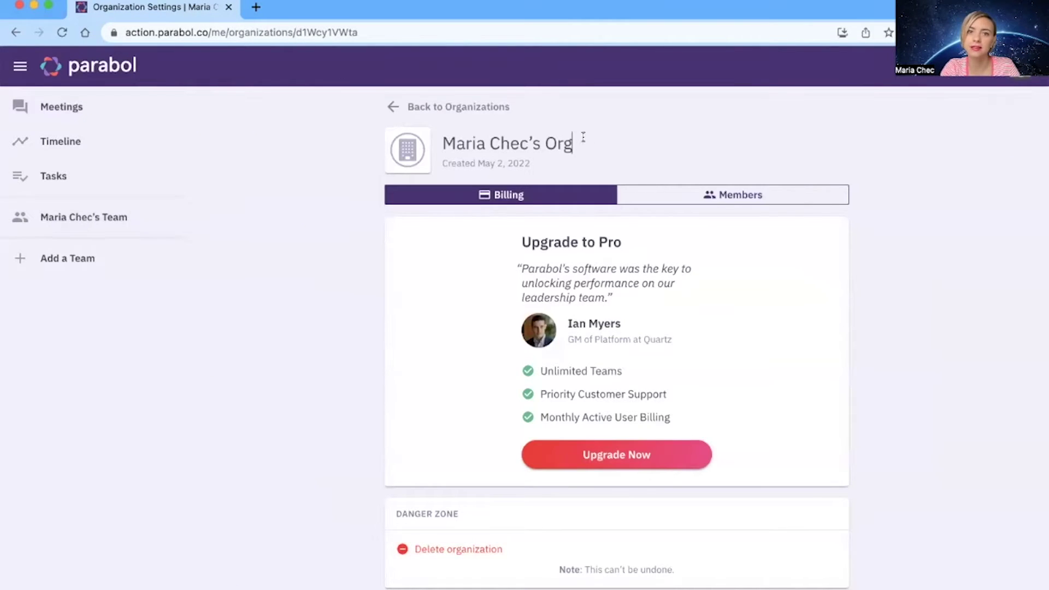
click(426, 107)
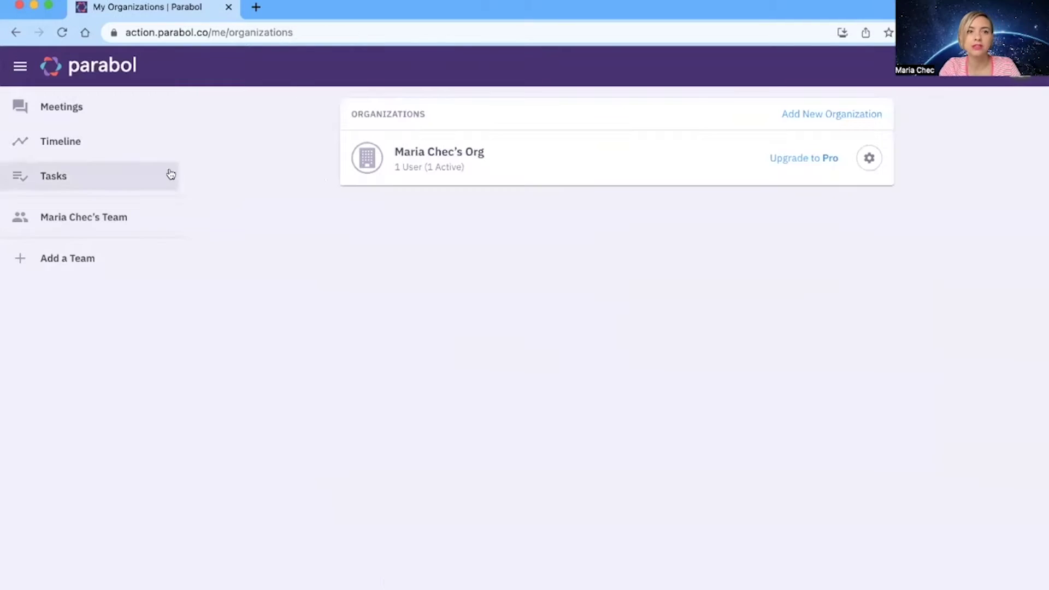
click(60, 109)
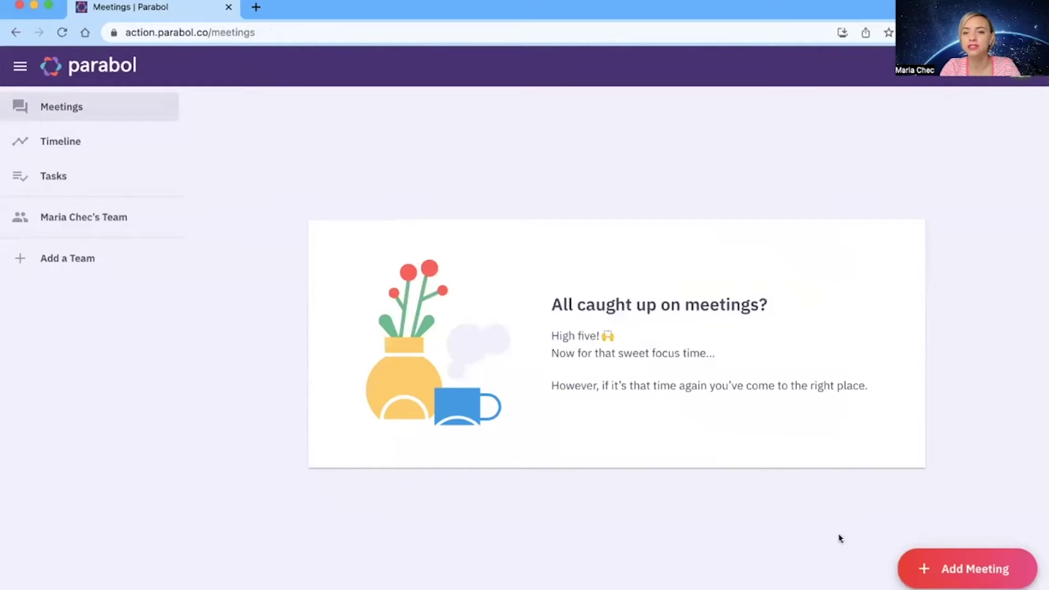
click(91, 154)
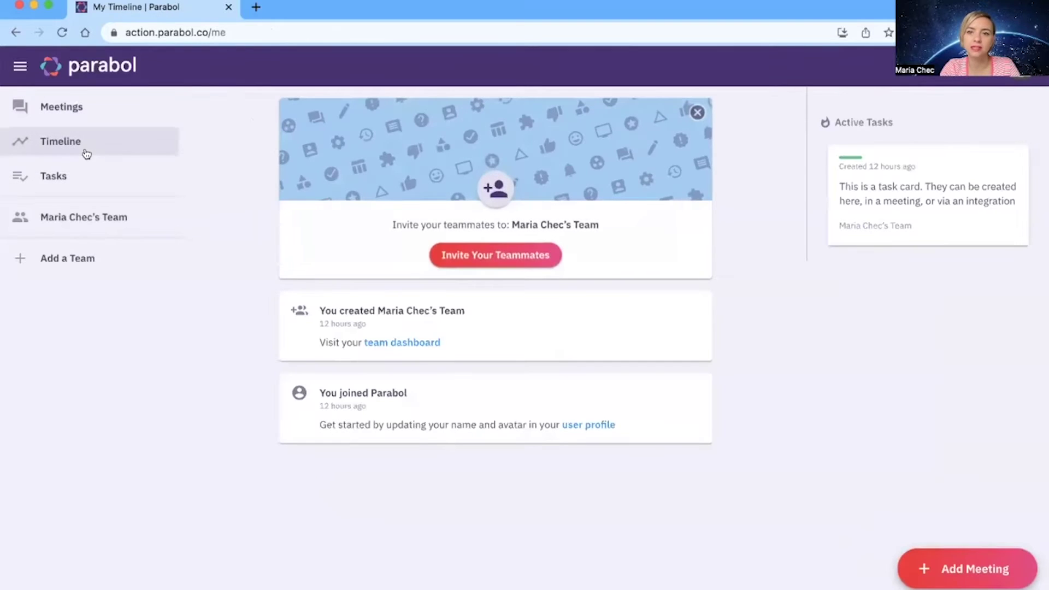
click(96, 176)
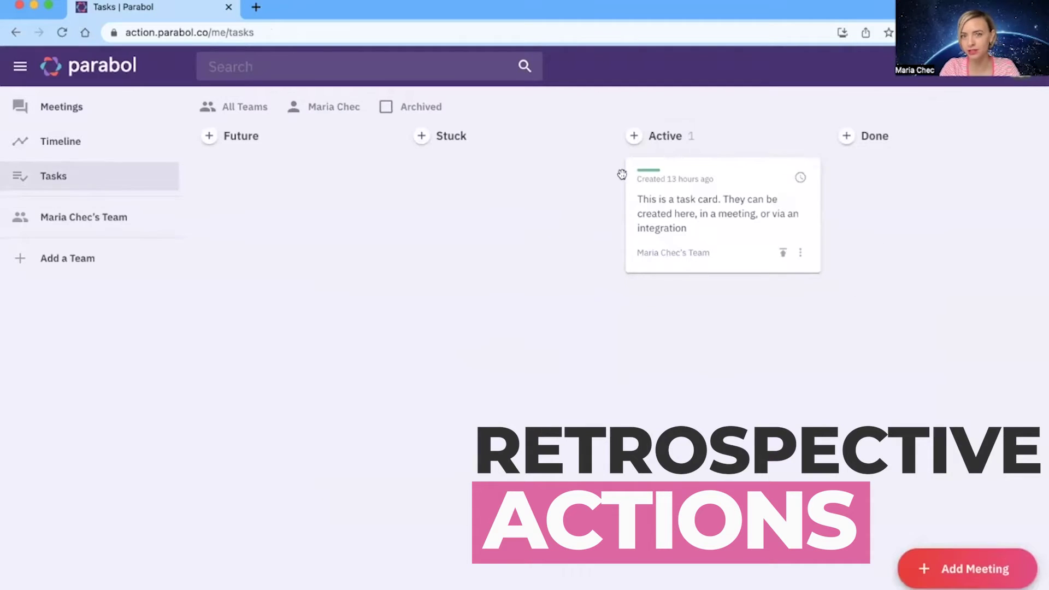
drag(729, 176, 672, 197)
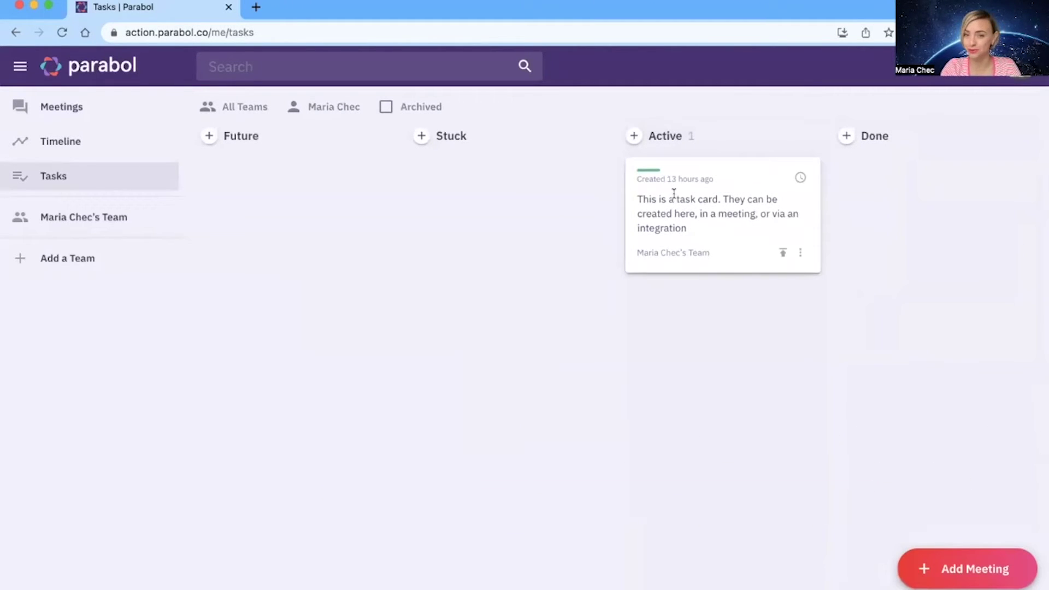
click(72, 111)
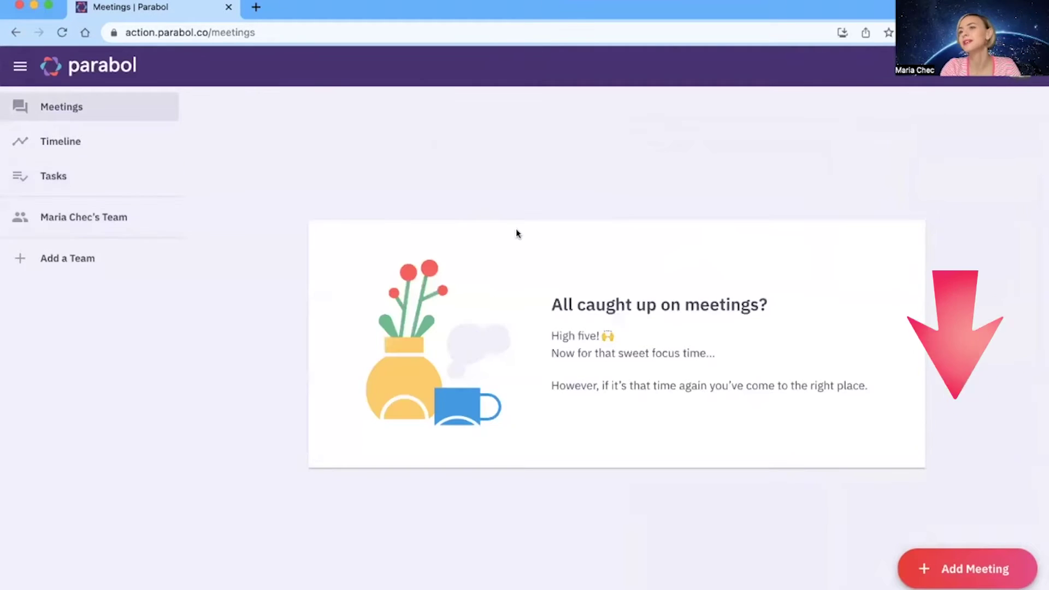
- Add a new meeting and set its type to Retro Meeting
click(907, 569)
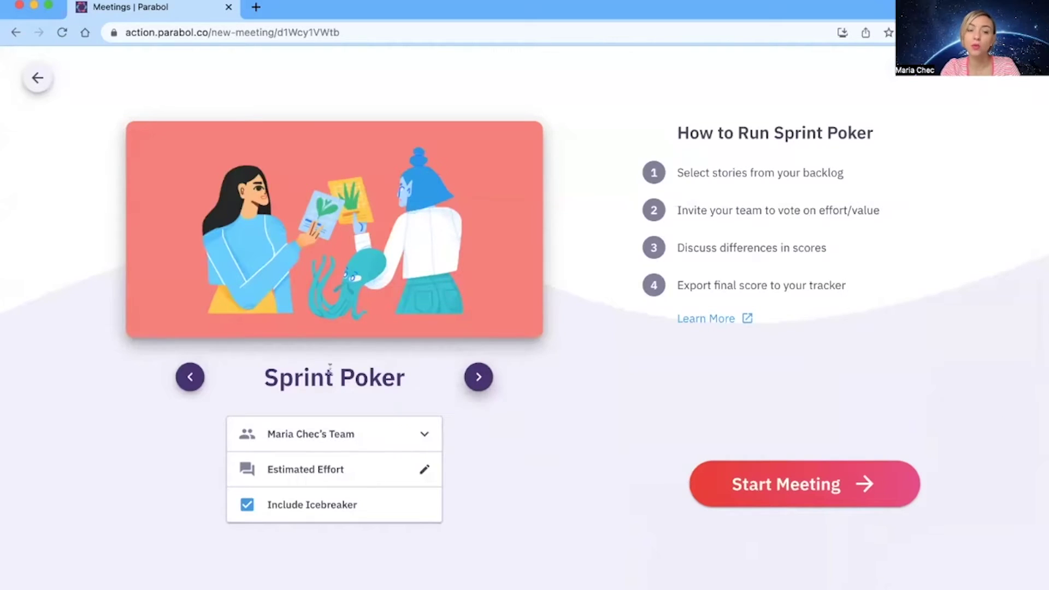
click(478, 377)
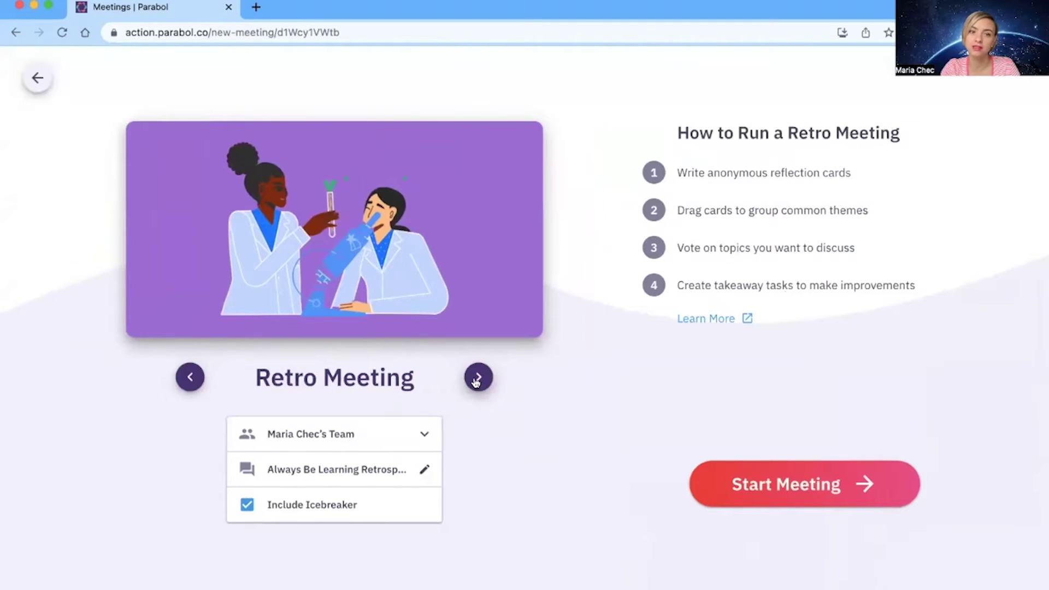
click(478, 378)
click(479, 377)
click(478, 377)
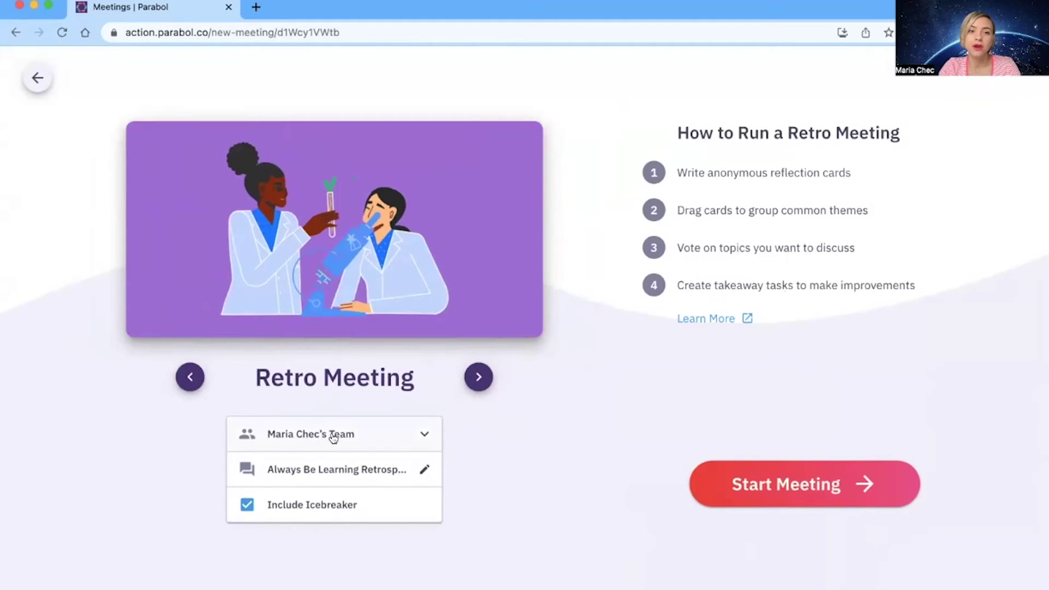
- Choose the Start, Stop, Continue retro template
click(422, 468)
scroll(382, 429, down, 10)
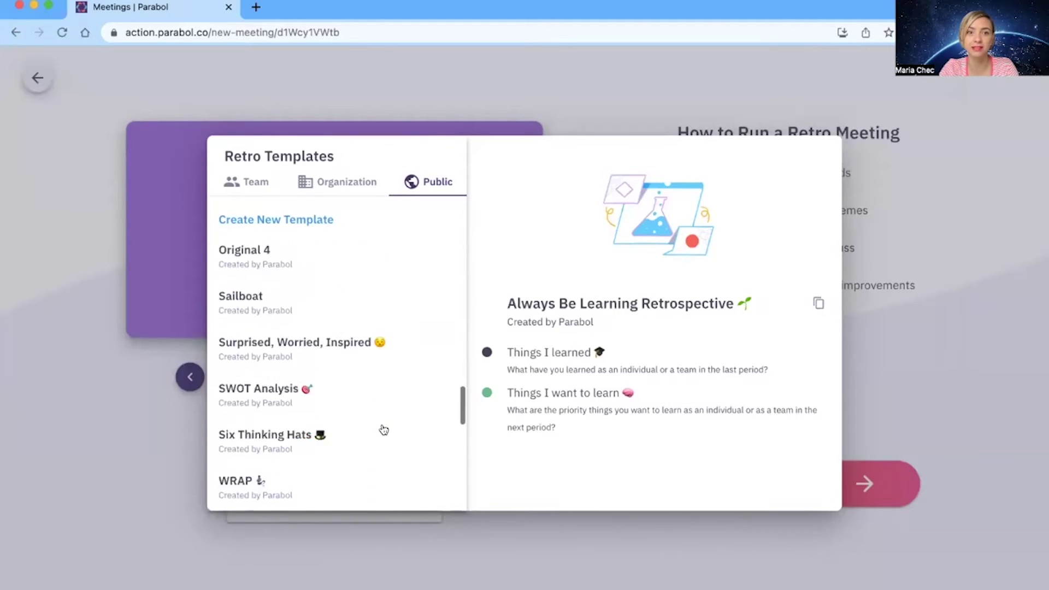
scroll(382, 427, up, 10)
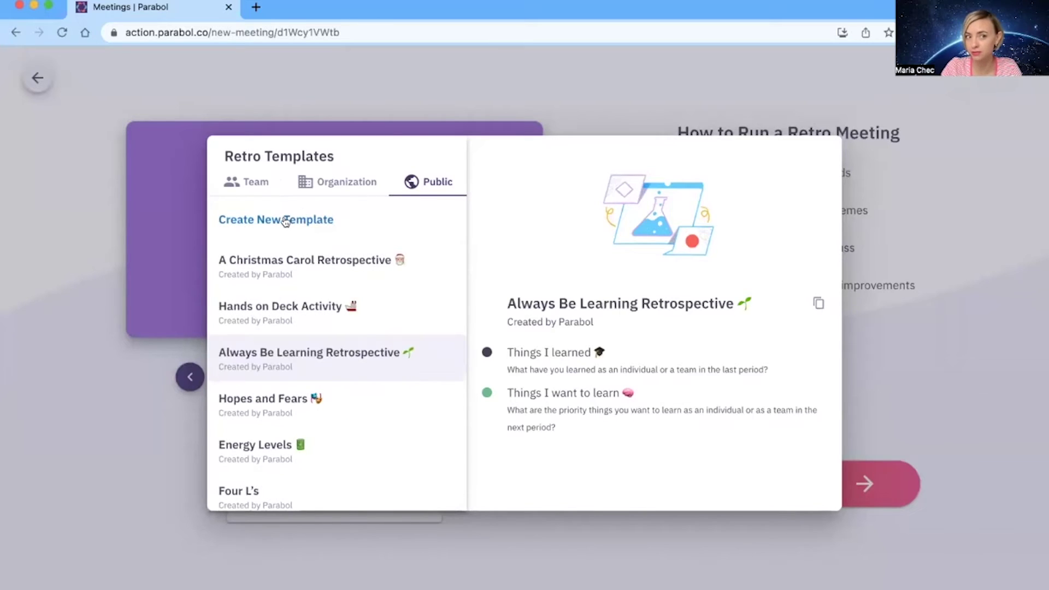
scroll(338, 323, down, 10)
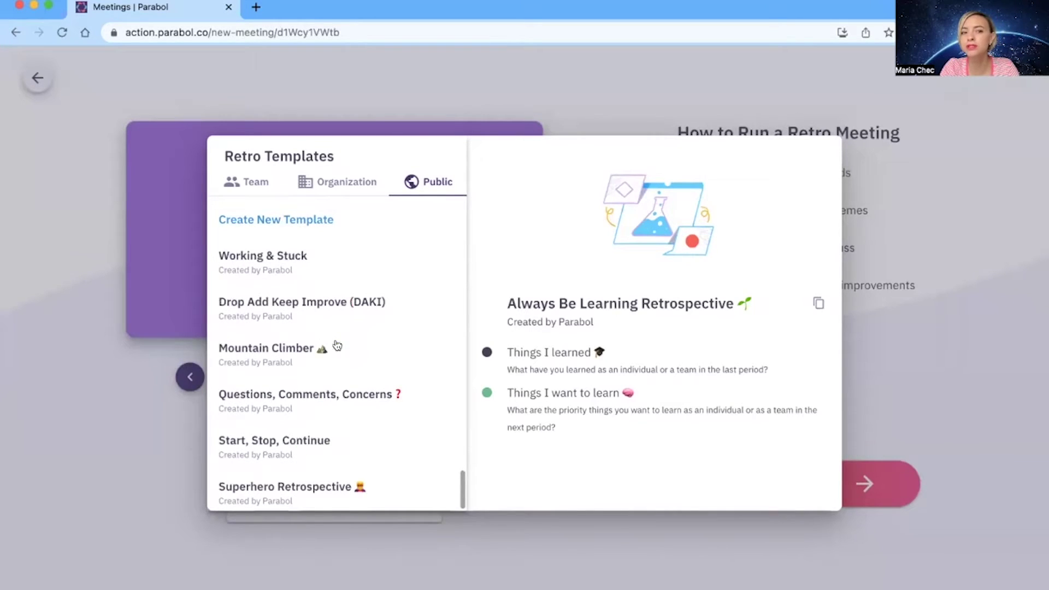
scroll(337, 346, down, 1)
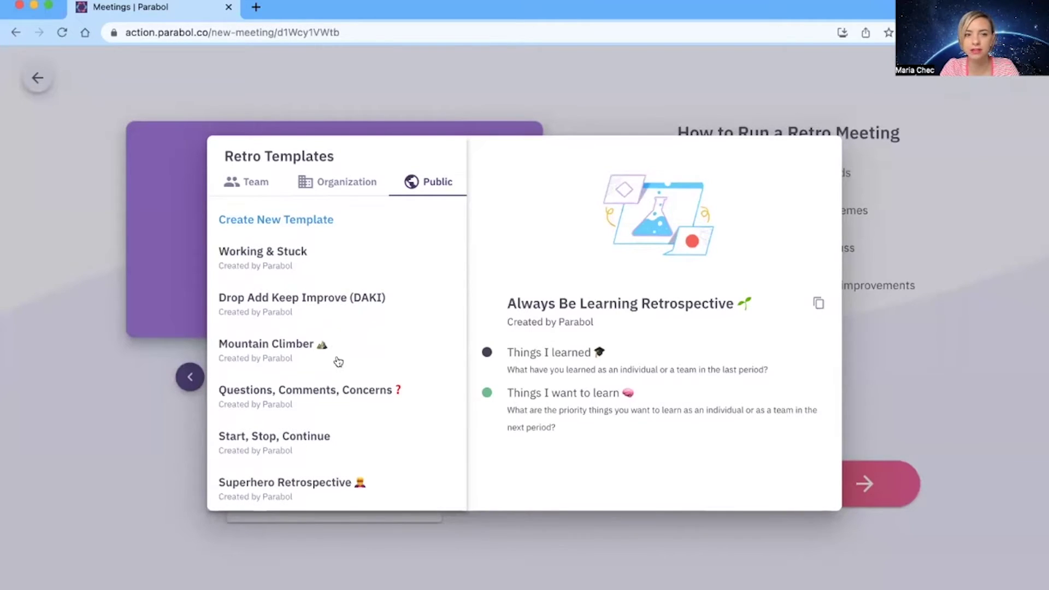
click(309, 439)
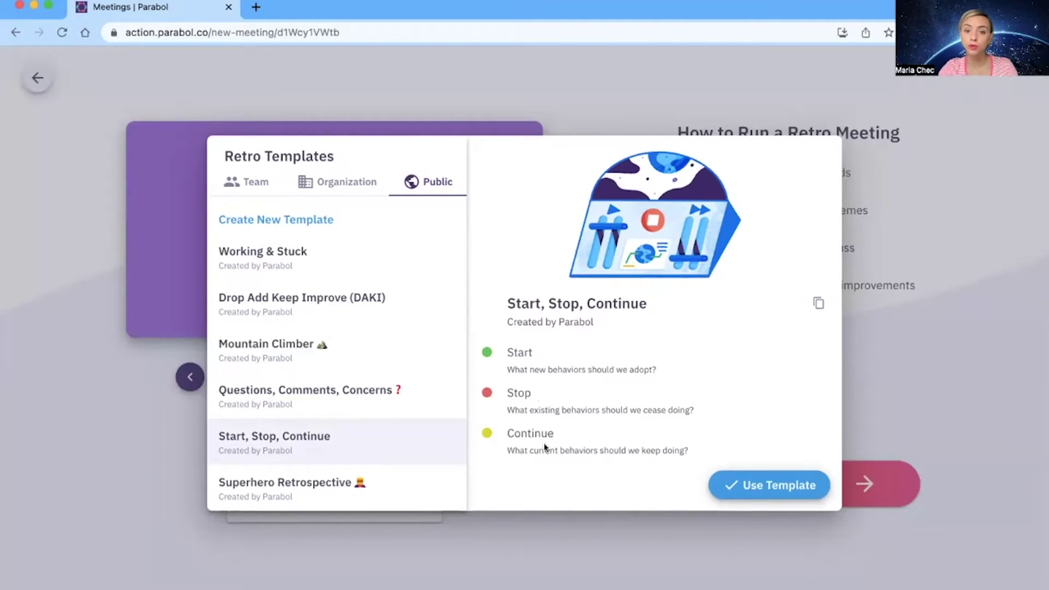
click(747, 483)
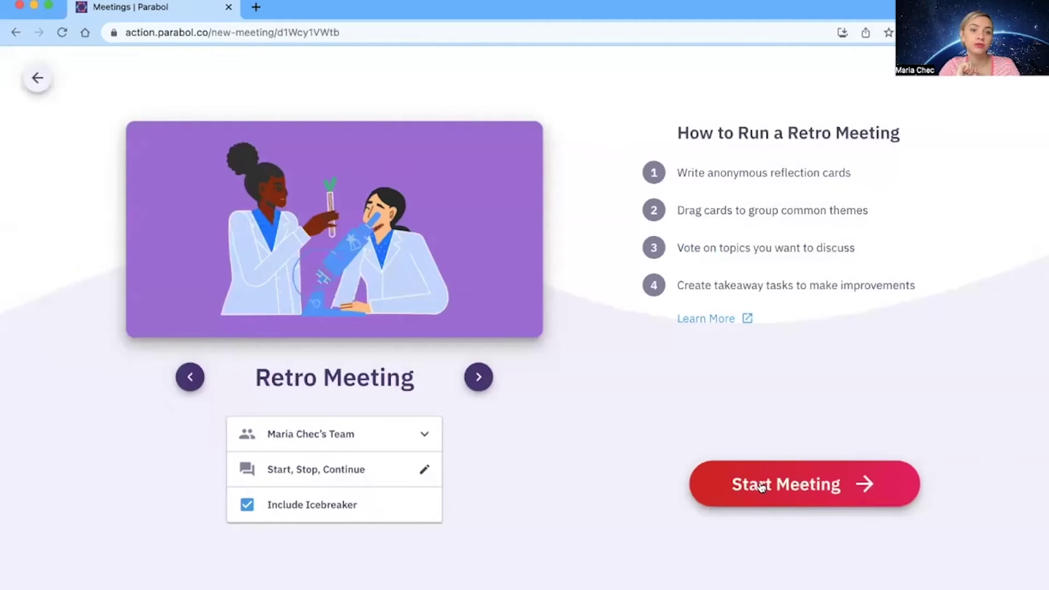
- Keep Include Icebreaker enabled and start the retro meeting
click(246, 505)
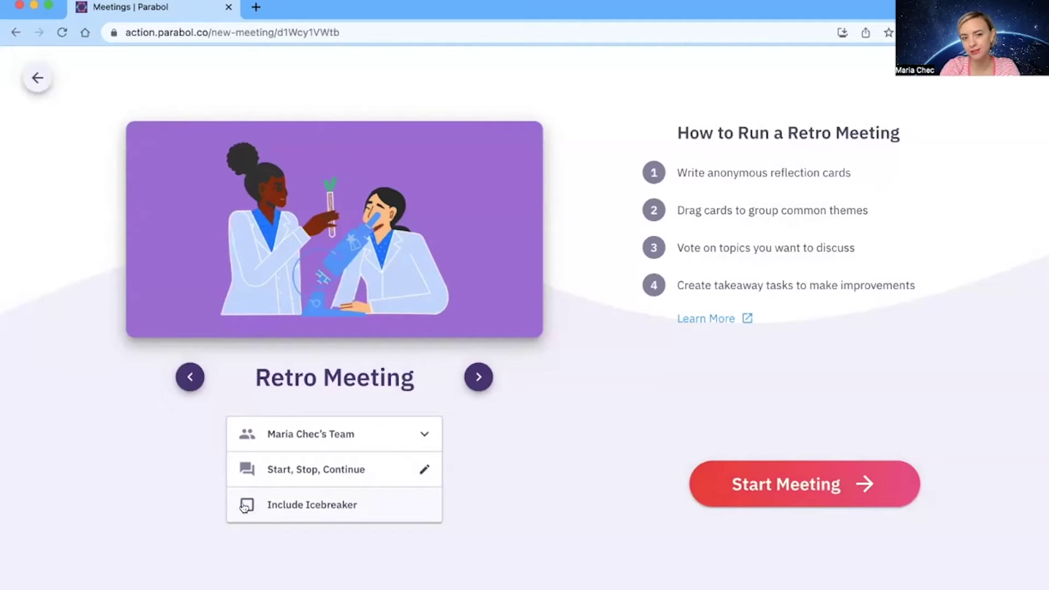
click(246, 504)
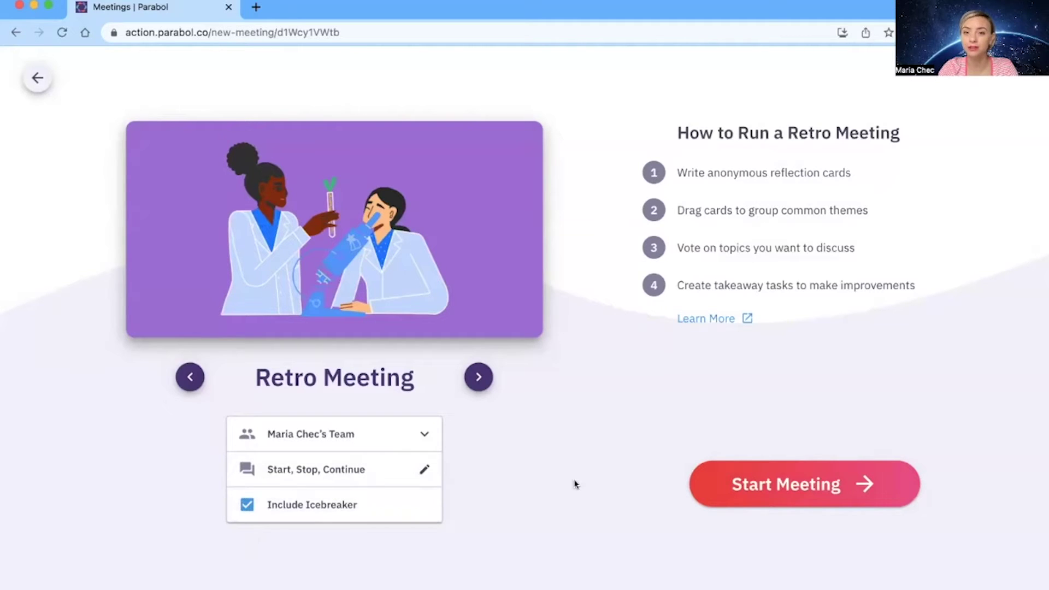
click(747, 318)
click(820, 481)
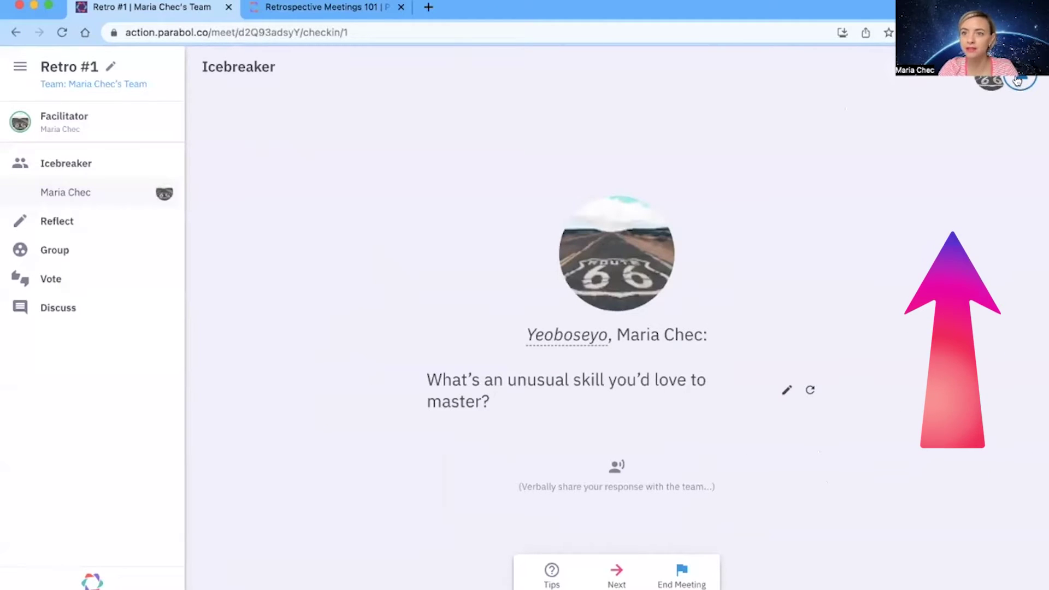
- Copy the team invite link from the Invite to Team dialog, then close the dialog
click(991, 125)
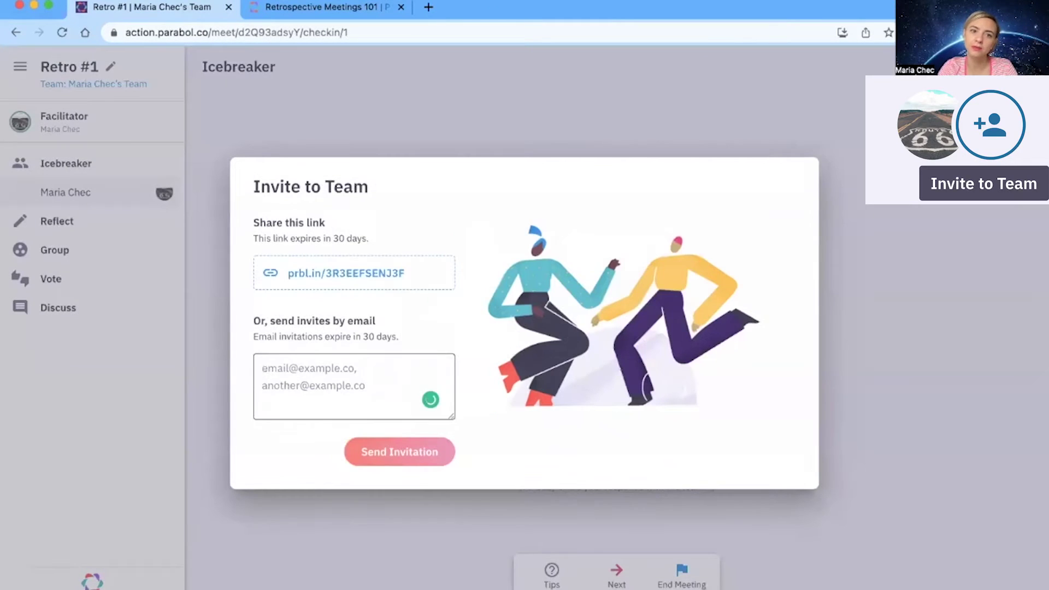
click(270, 274)
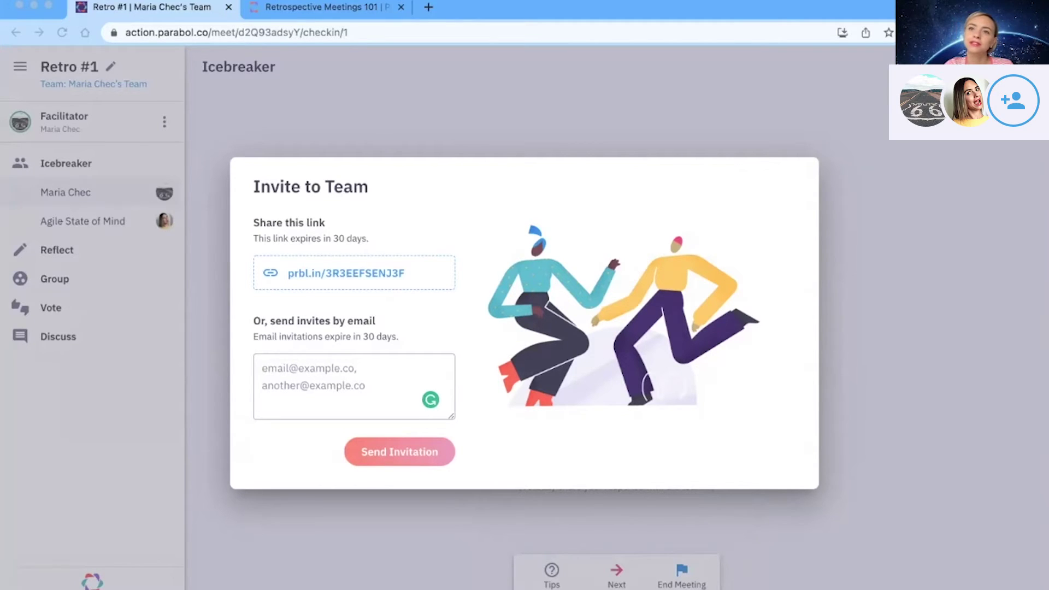
click(266, 273)
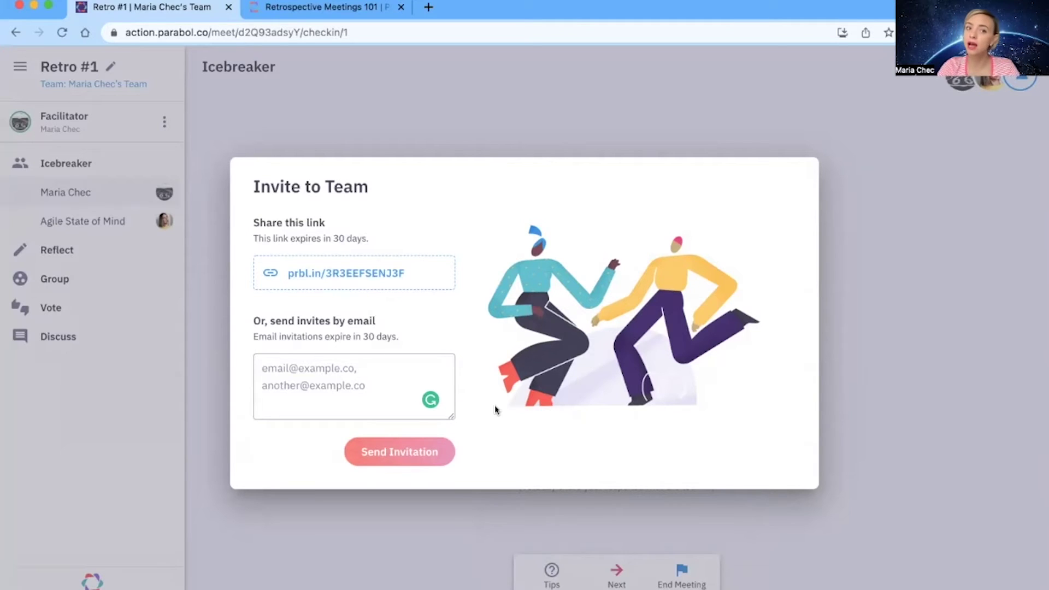
click(355, 389)
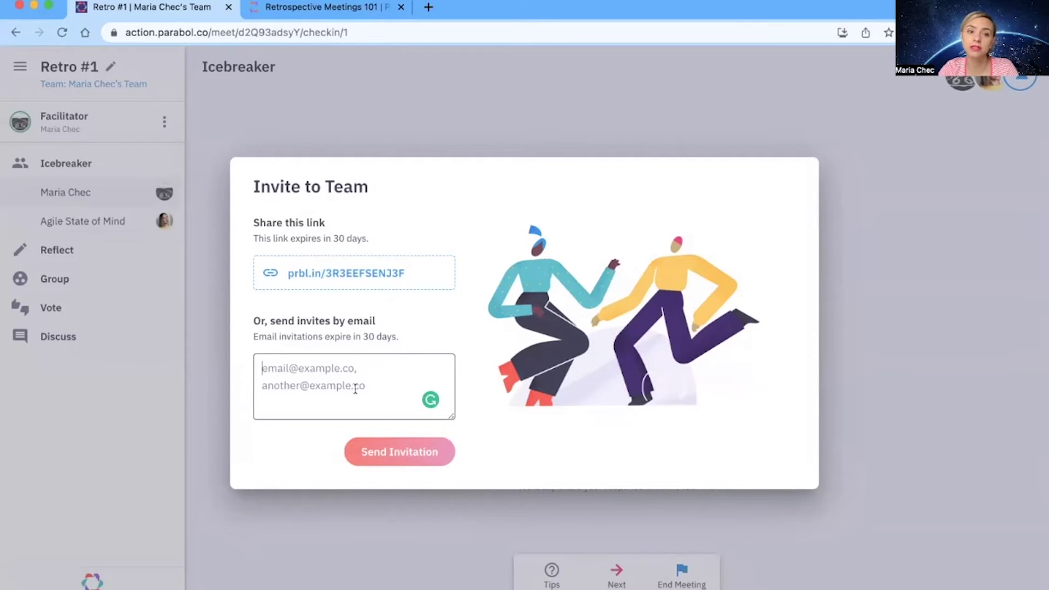
click(662, 131)
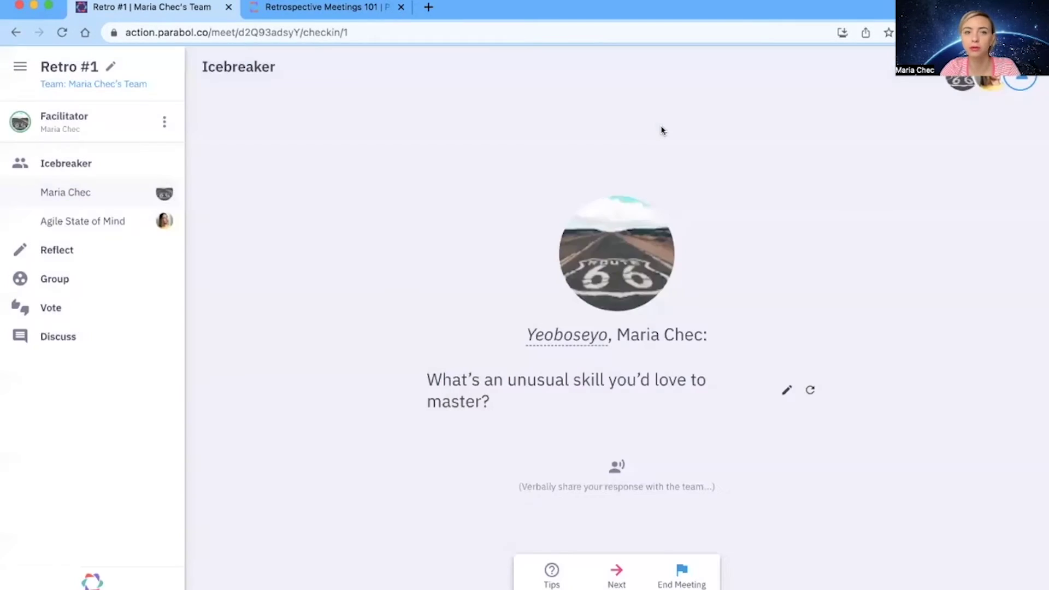
- Reroll the icebreaker twice to a guilty-pleasure question and advance past the check-in
click(20, 67)
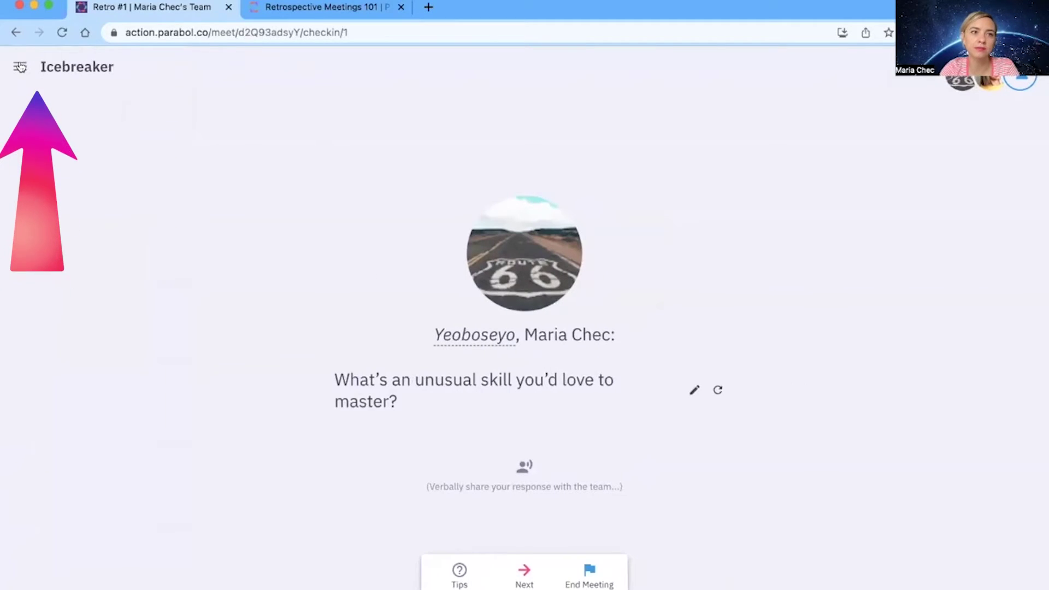
click(20, 67)
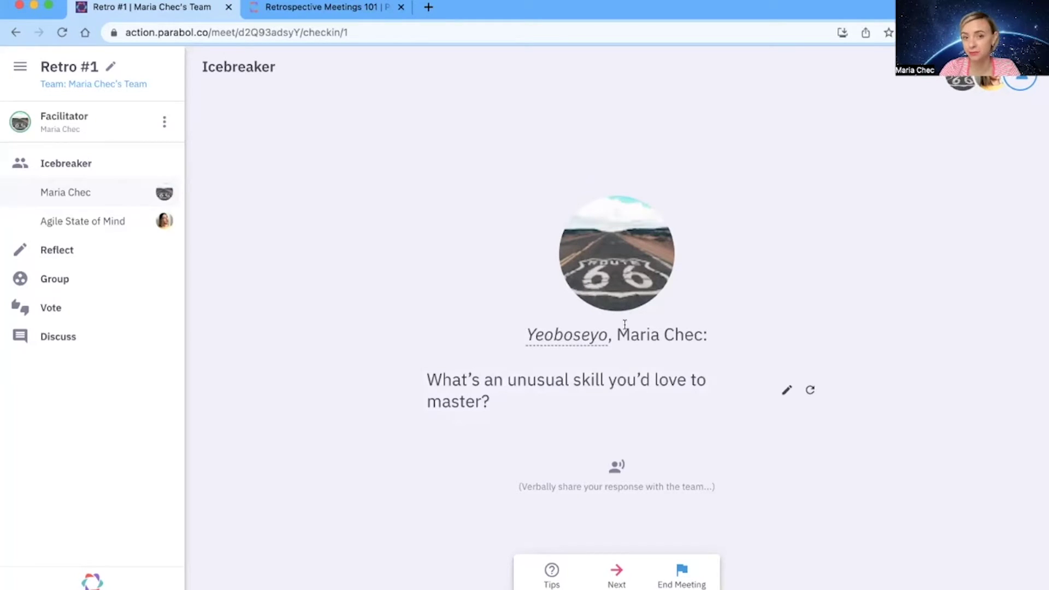
mouse_move(552, 331)
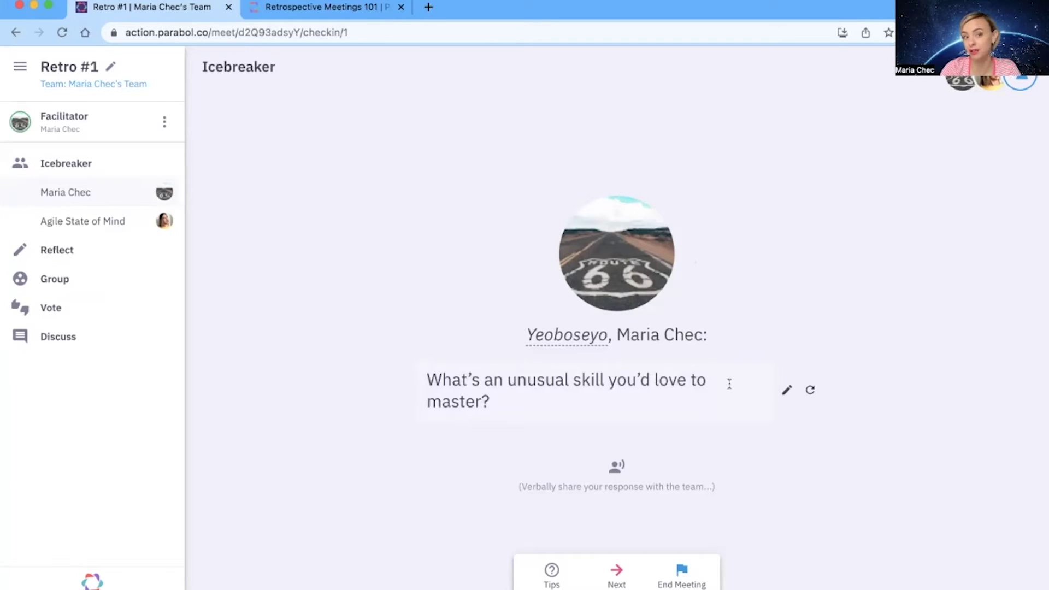
click(810, 391)
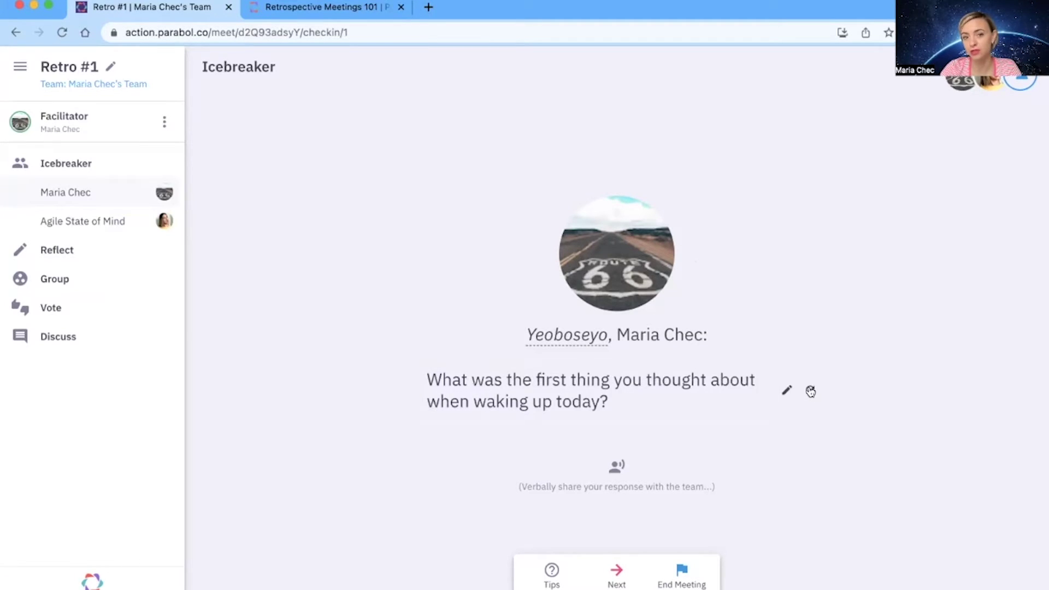
click(810, 392)
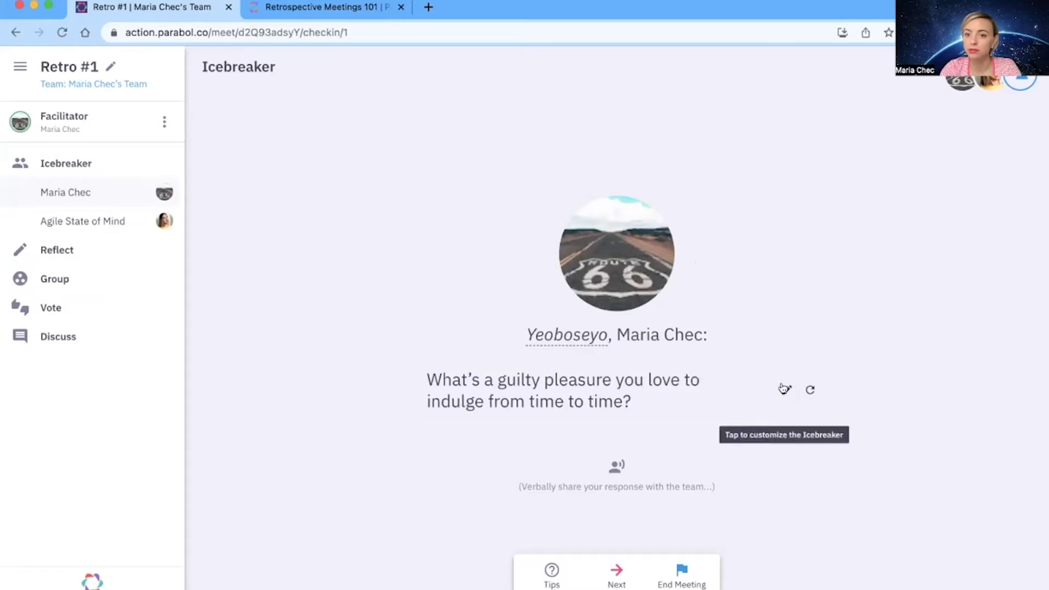
click(785, 389)
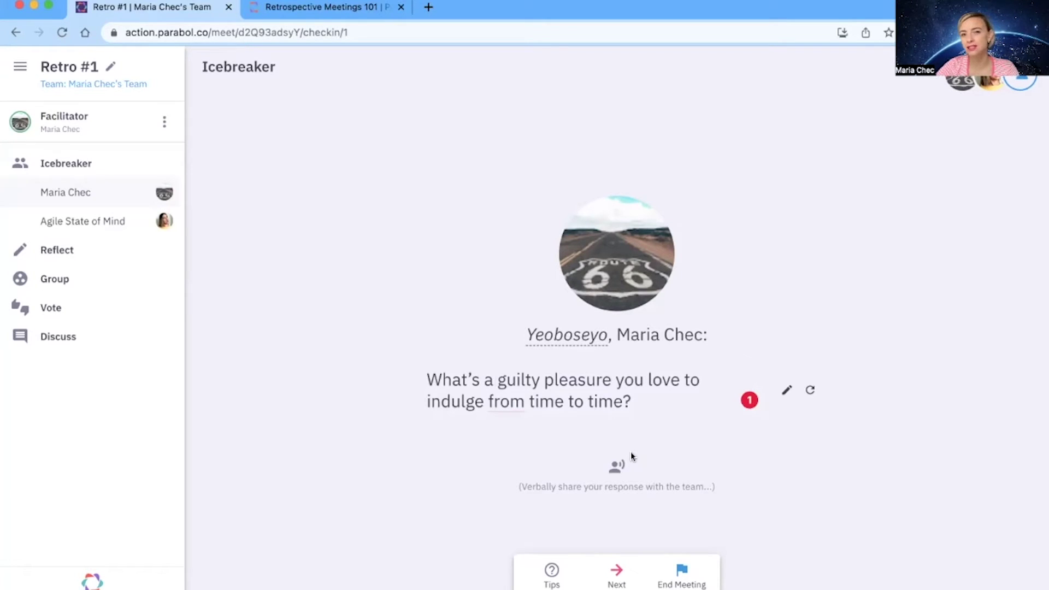
click(615, 574)
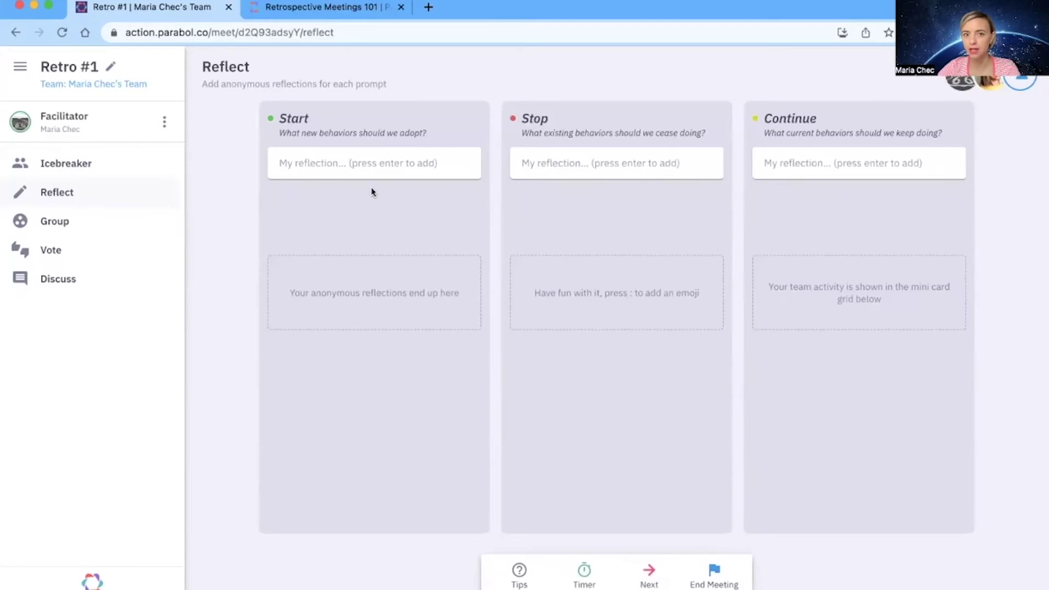
- Write the Start reflection 'More collaboration on Dailies'
click(364, 160)
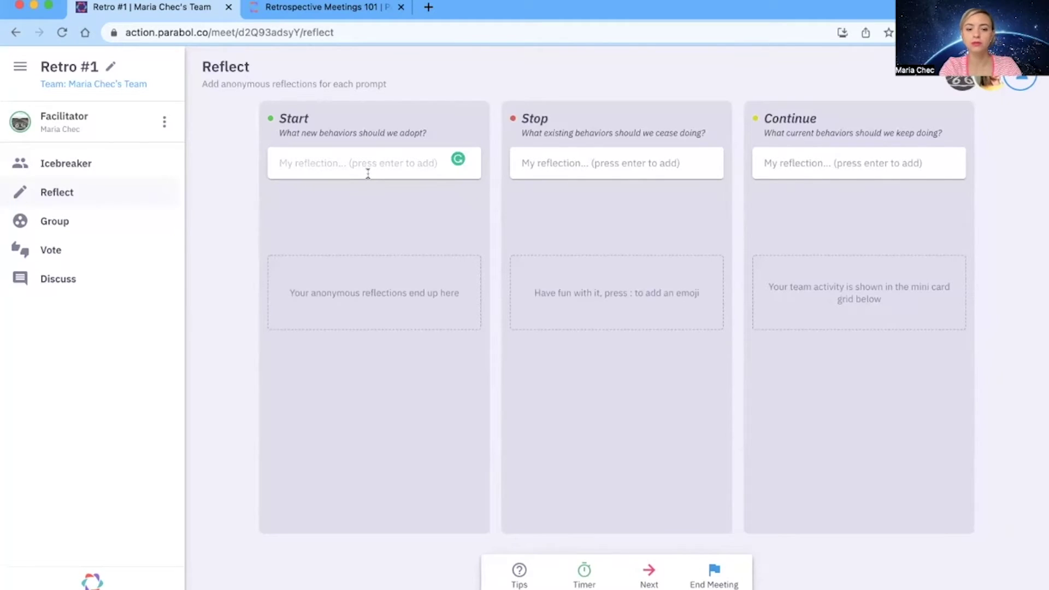
text(More collaboration on Dailies)
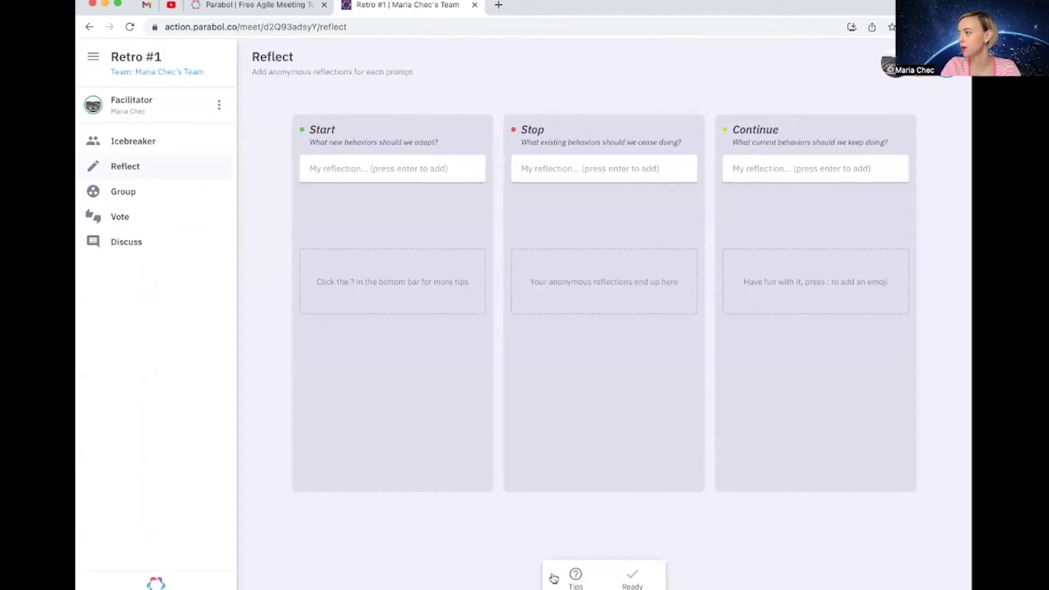
click(575, 578)
click(632, 578)
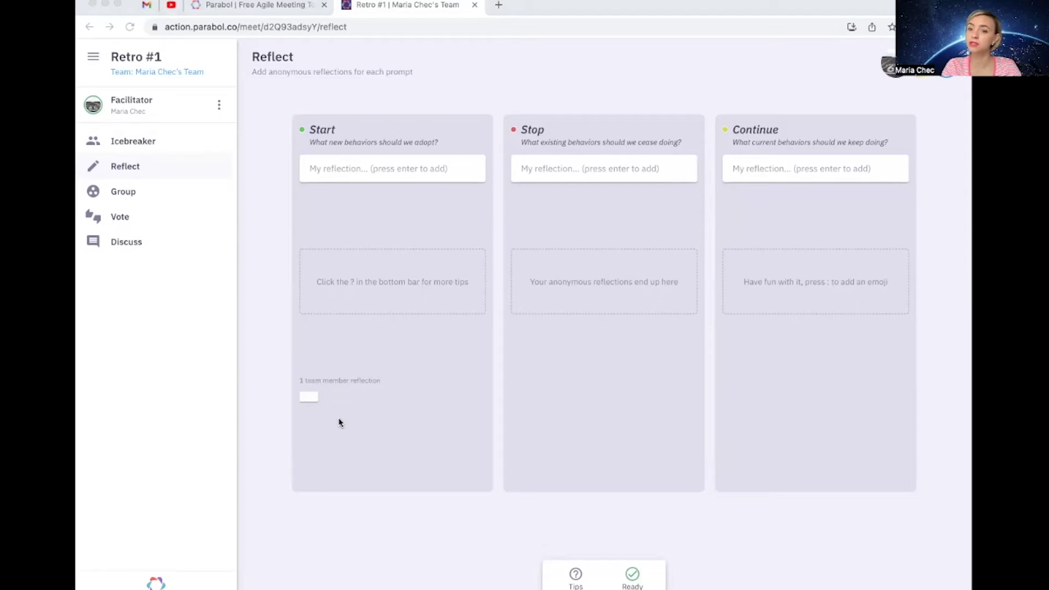
click(632, 575)
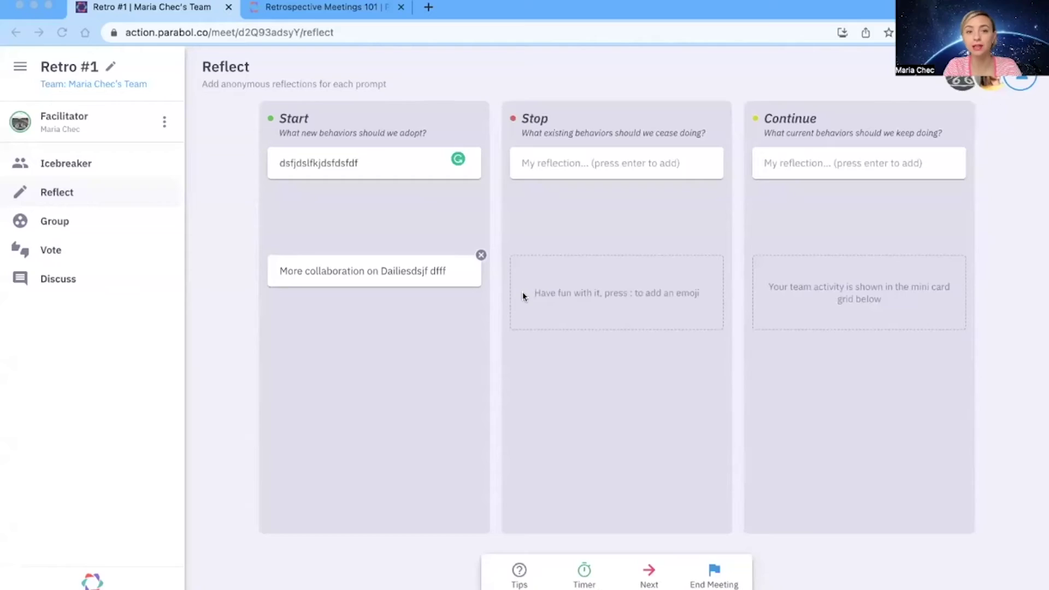
- Start a 5-minute reflect timer, then end the countdown
click(582, 573)
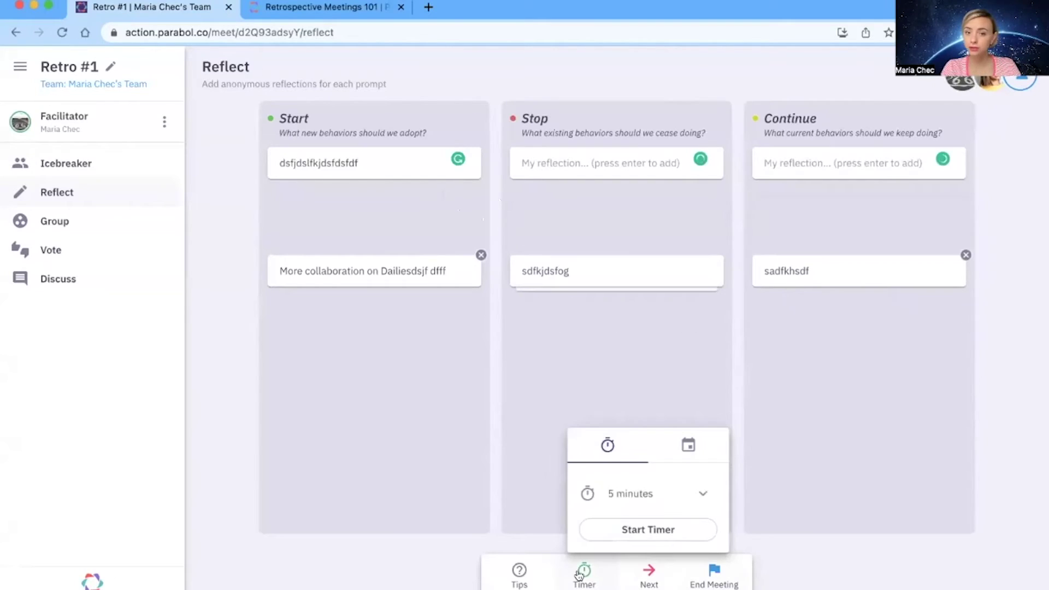
click(698, 494)
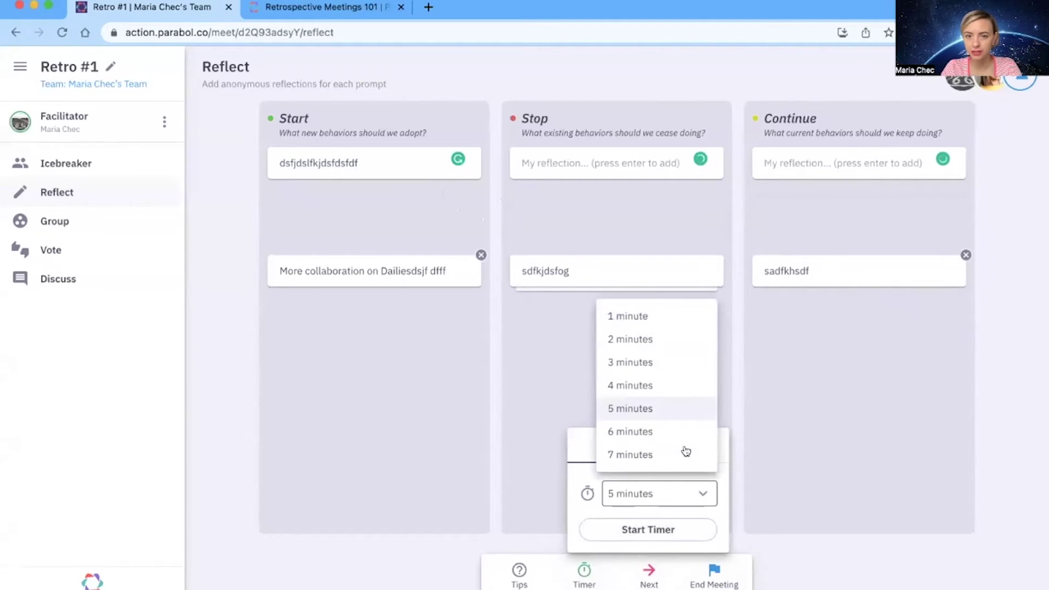
click(662, 406)
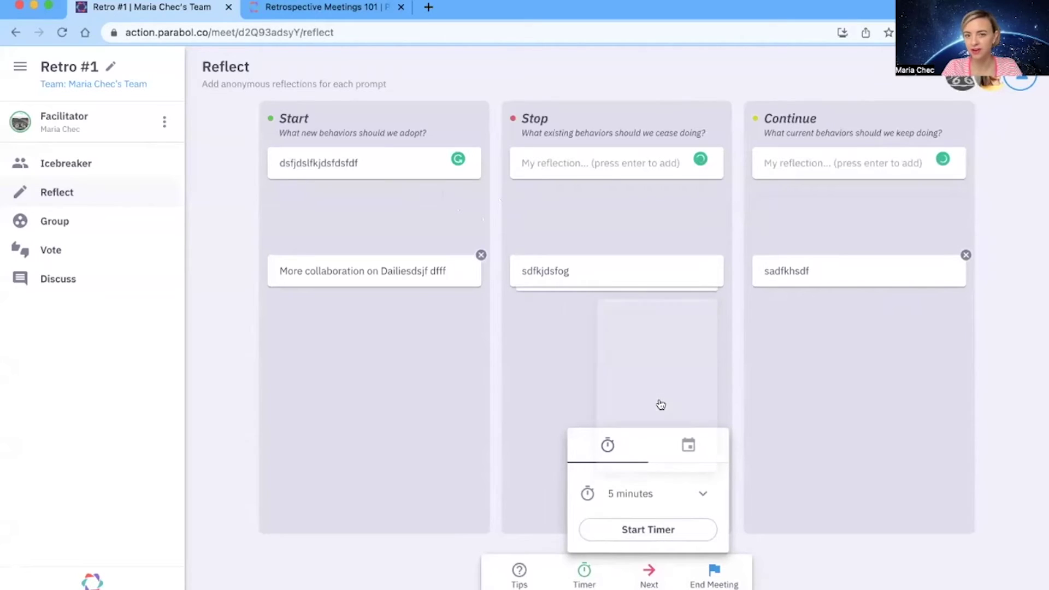
click(663, 530)
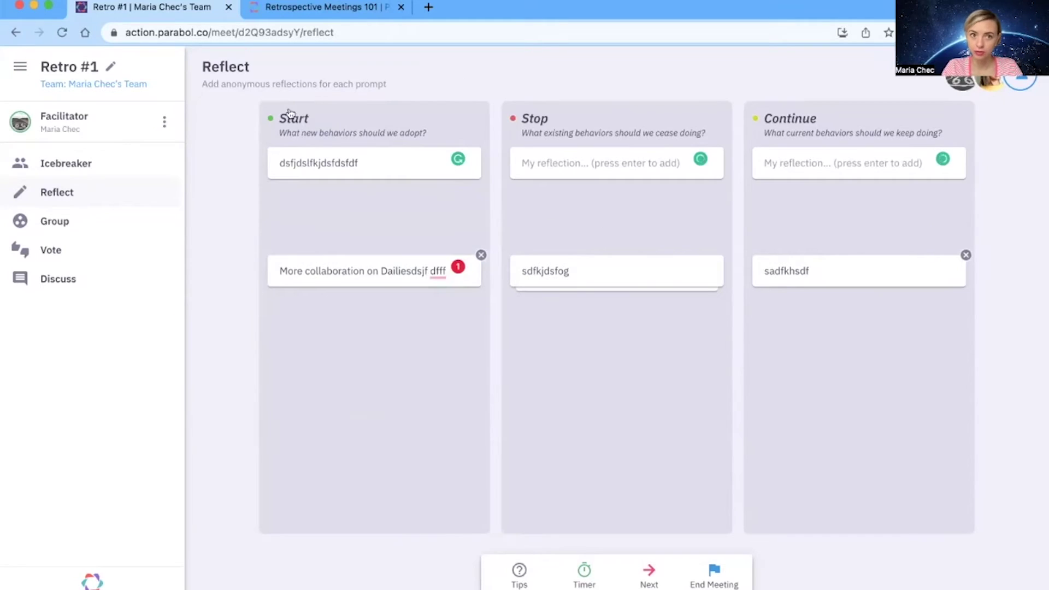
click(284, 116)
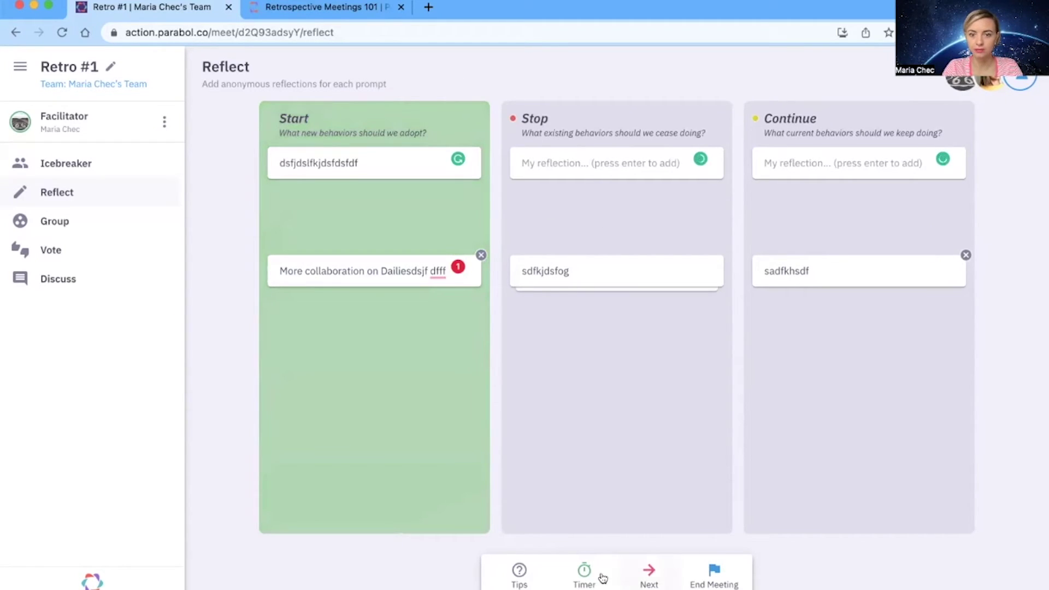
click(581, 578)
click(624, 522)
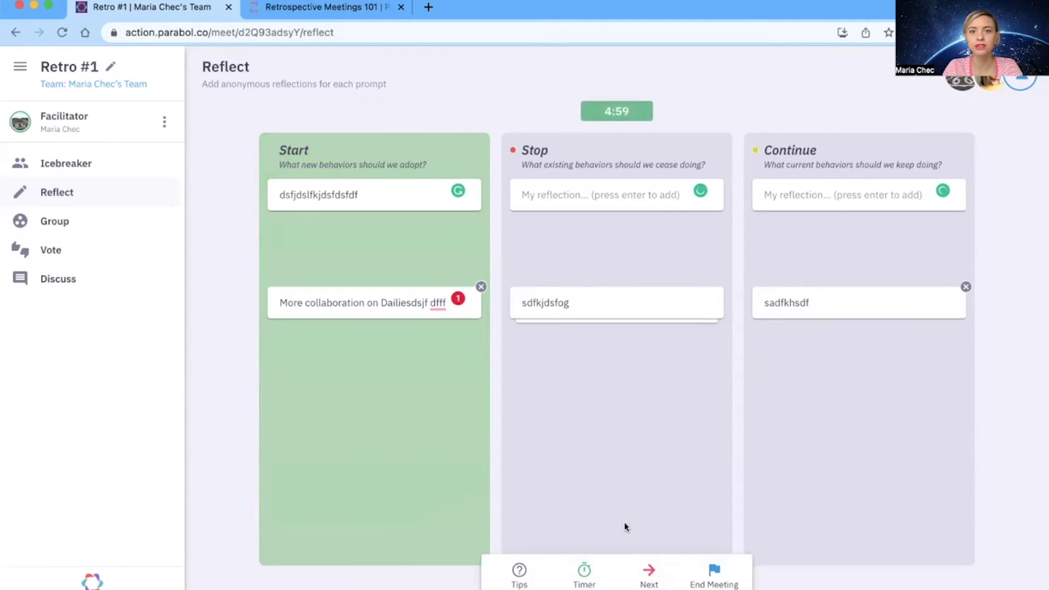
- Add Stop cards 'Side conversations' and 'Getting into technical topics', and Continue cards 'walking the board' and 'starting on time'
click(610, 185)
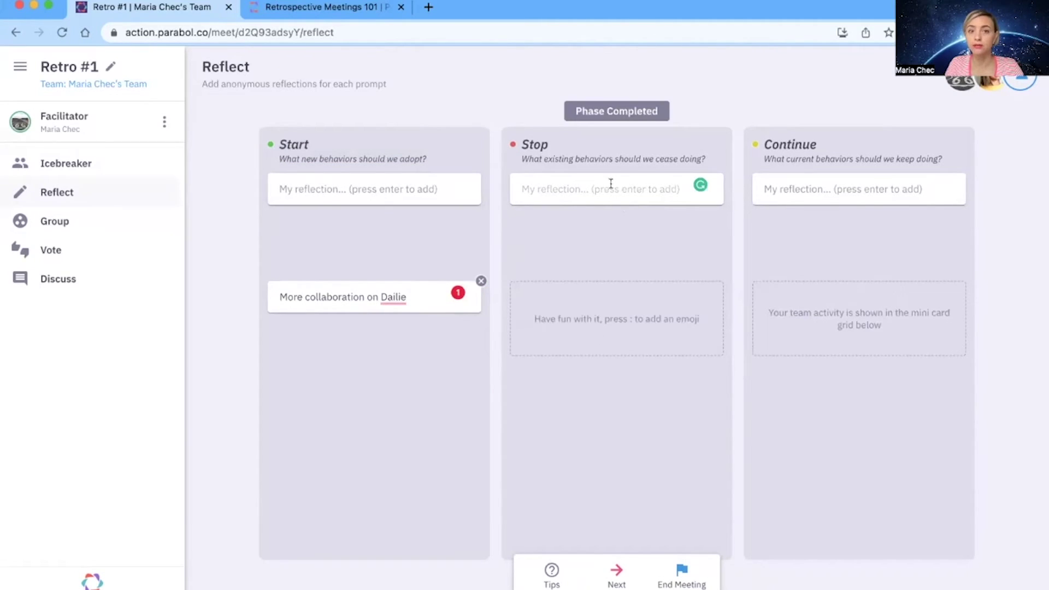
text(Side conversations)
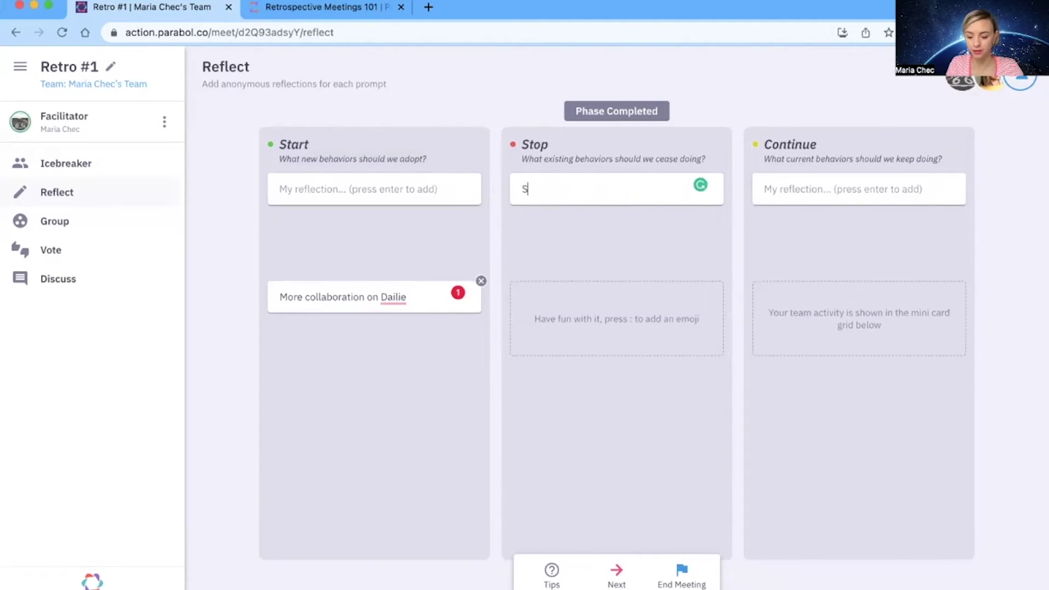
key(Return)
text(Getting into technical topics)
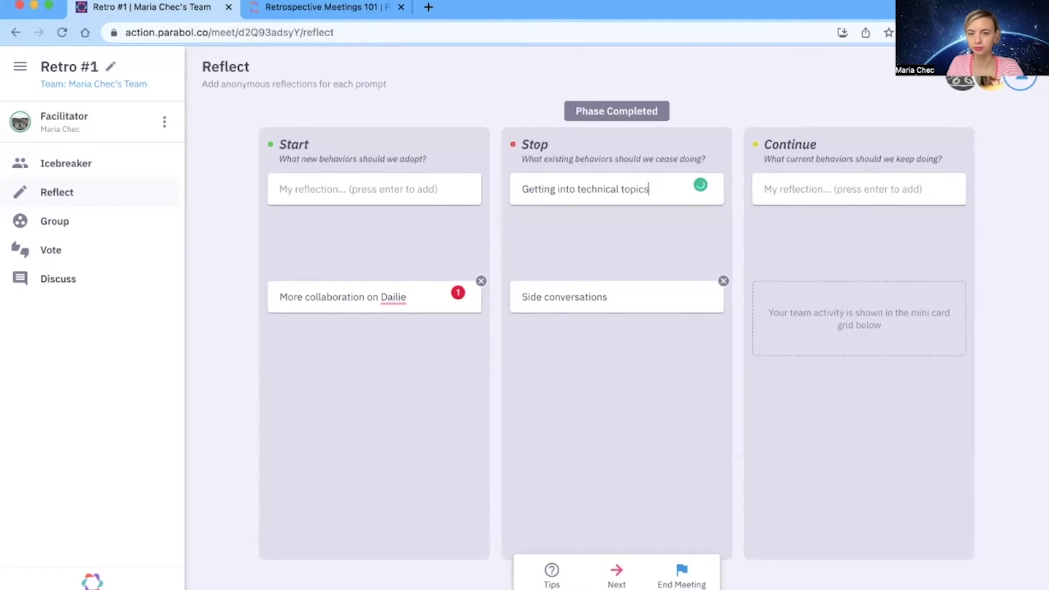
key(Return)
click(819, 189)
text(walking the board)
key(Return)
text(starting on time)
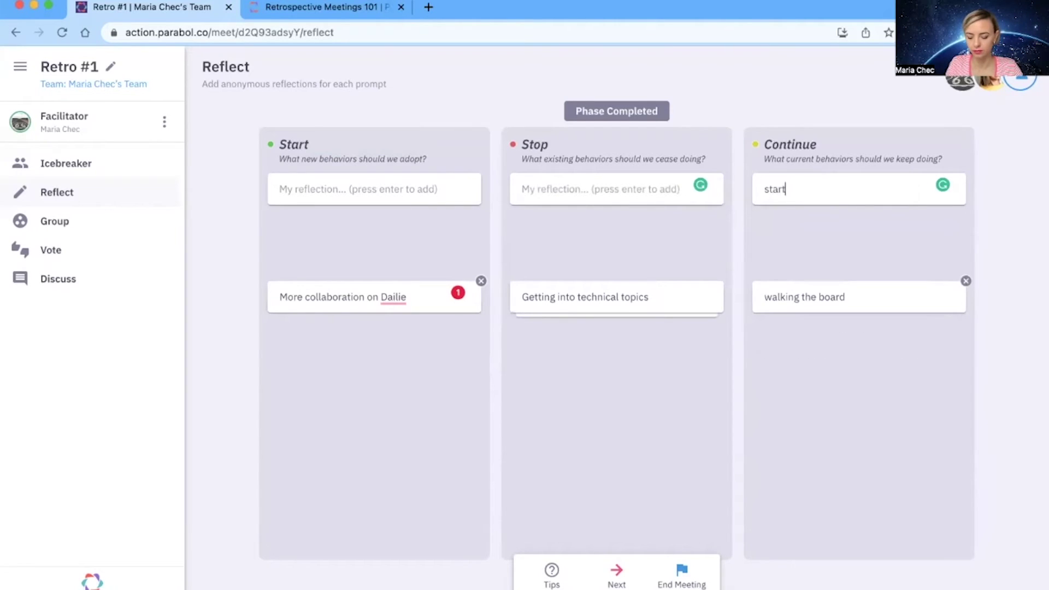
key(Return)
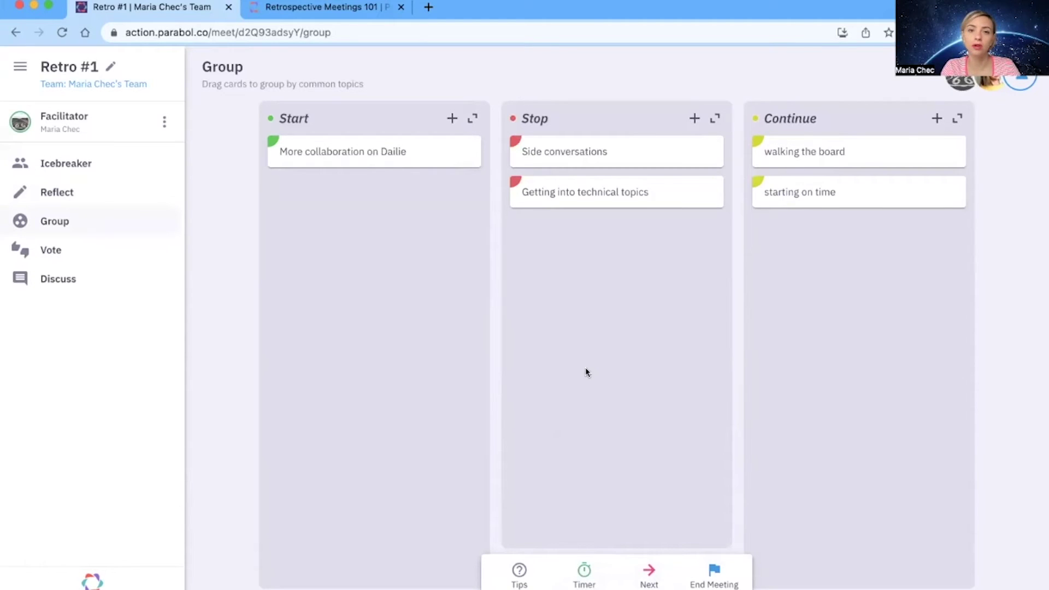
- Start a 5-minute grouping timer, drop the conversations card onto Side conversations, and retitle the group 'Side conversations'
click(584, 571)
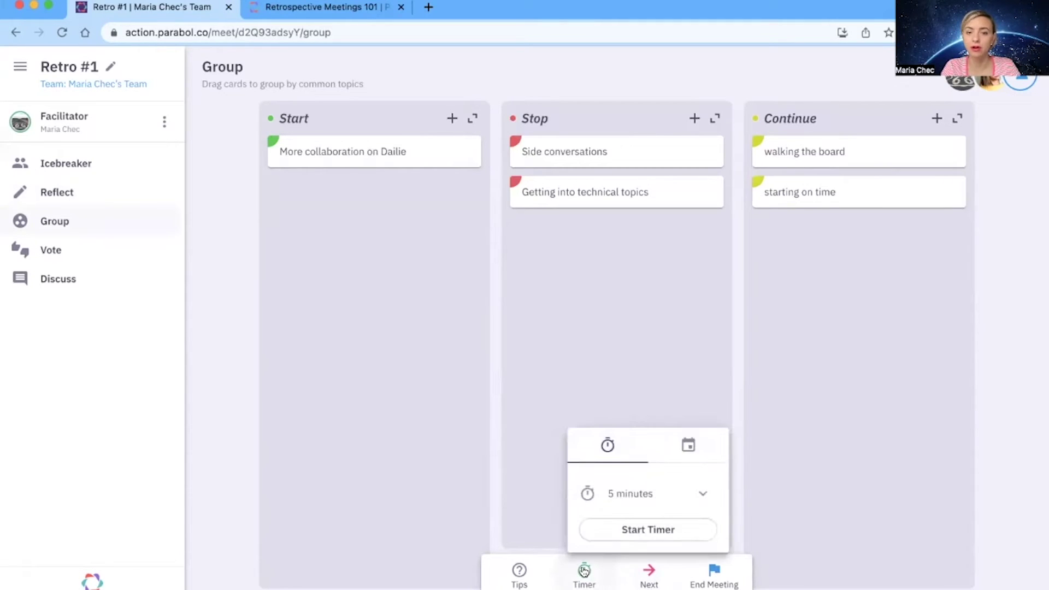
click(634, 529)
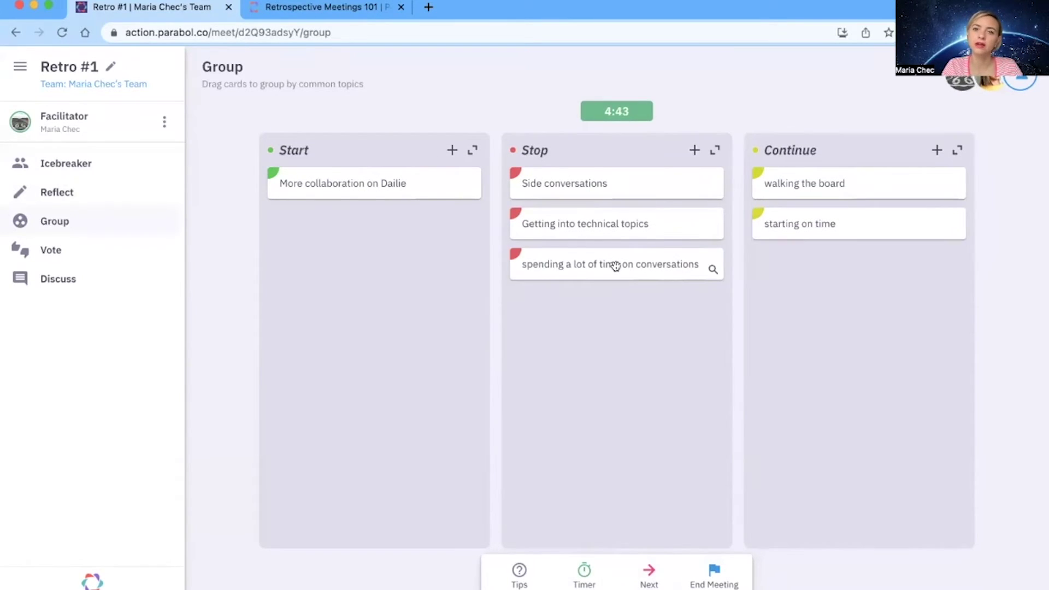
drag(615, 266, 617, 181)
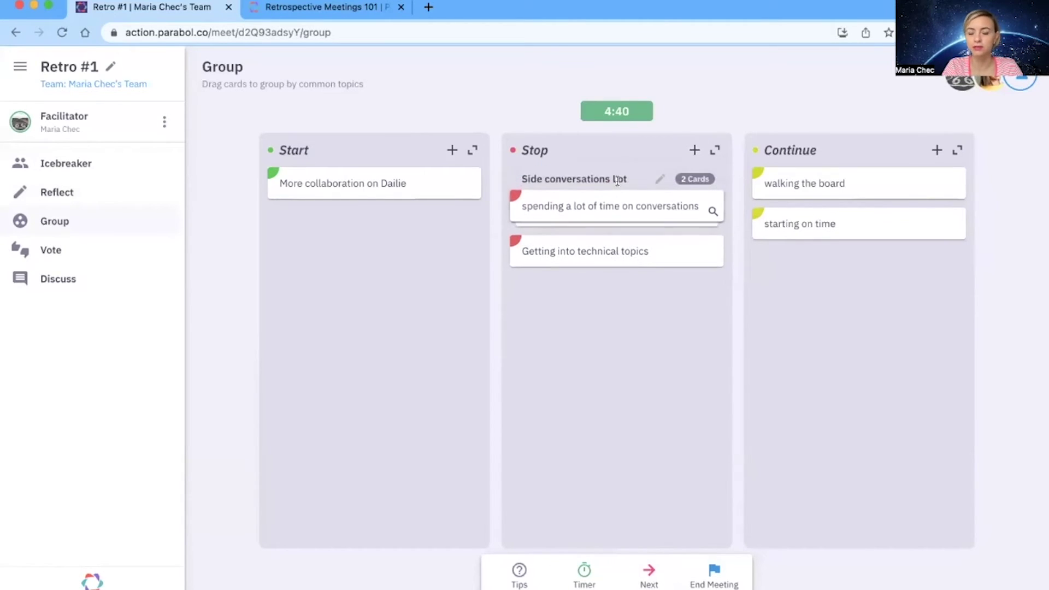
click(555, 179)
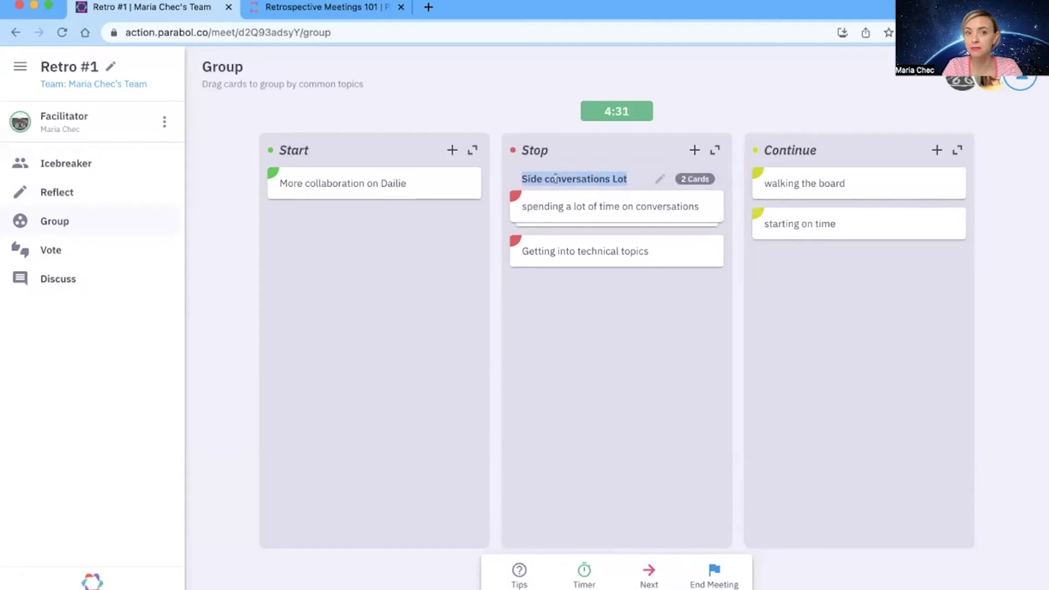
click(625, 179)
key(BackSpace)
key(BackSpace)
key(BackSpace)
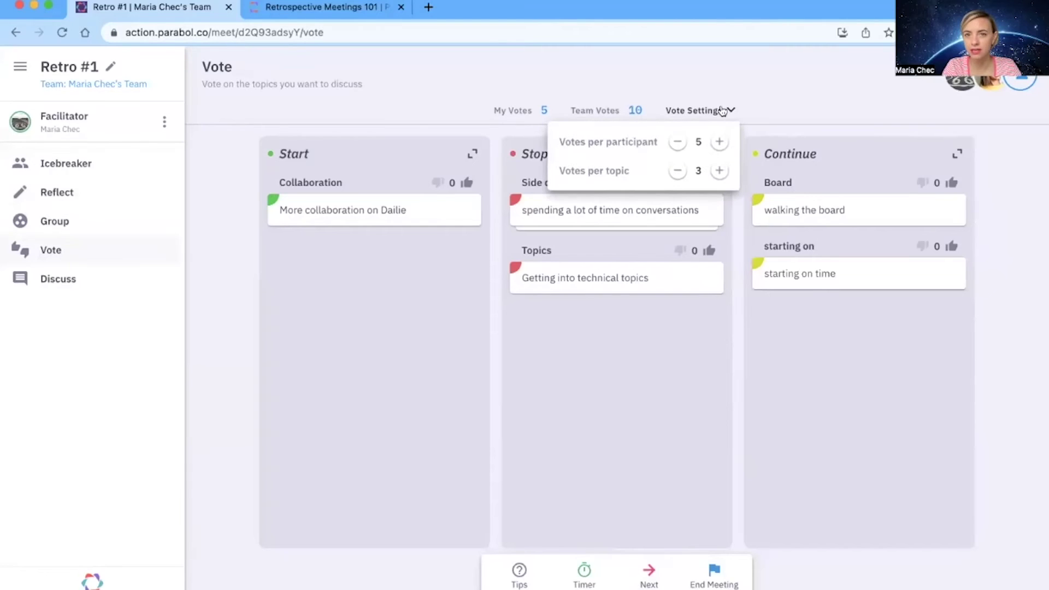
- Lower votes per participant from 5 to 3 and close Vote Settings
click(672, 141)
click(673, 142)
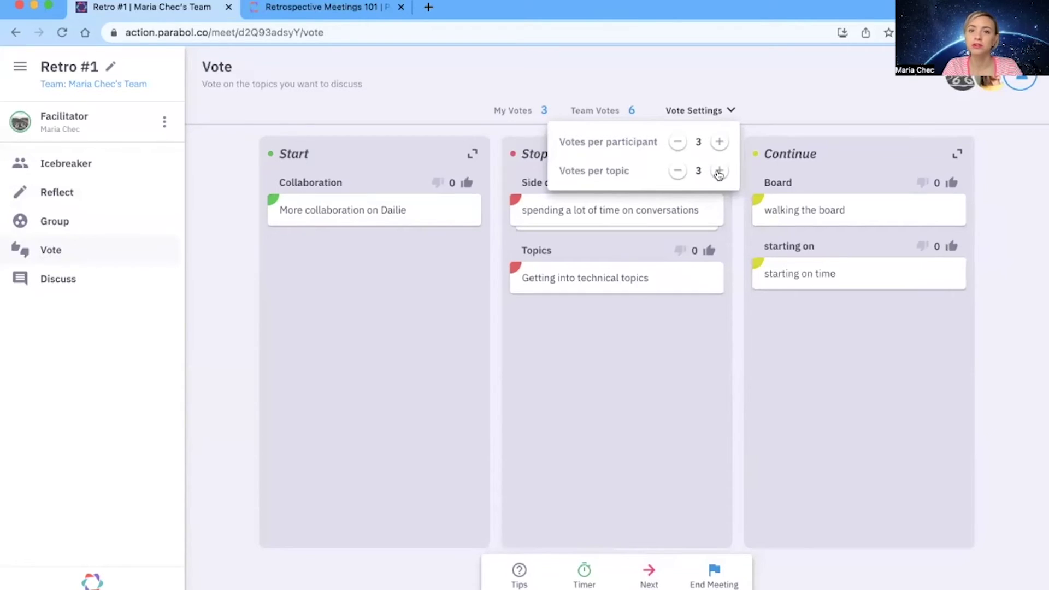
click(701, 198)
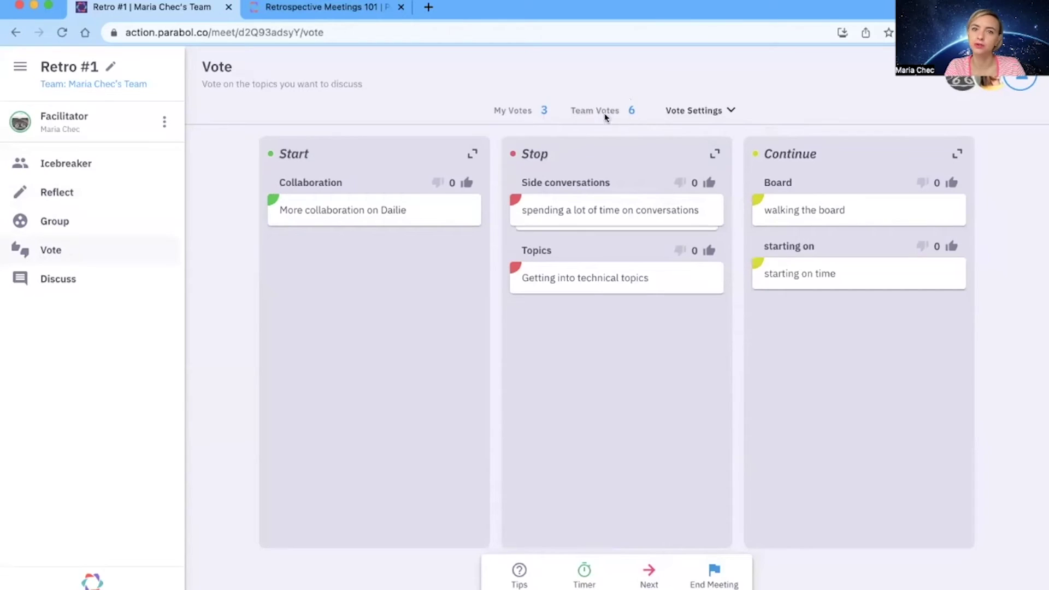
- Vote for Side conversations and Board, withdrawing the vote on Collaboration
click(466, 183)
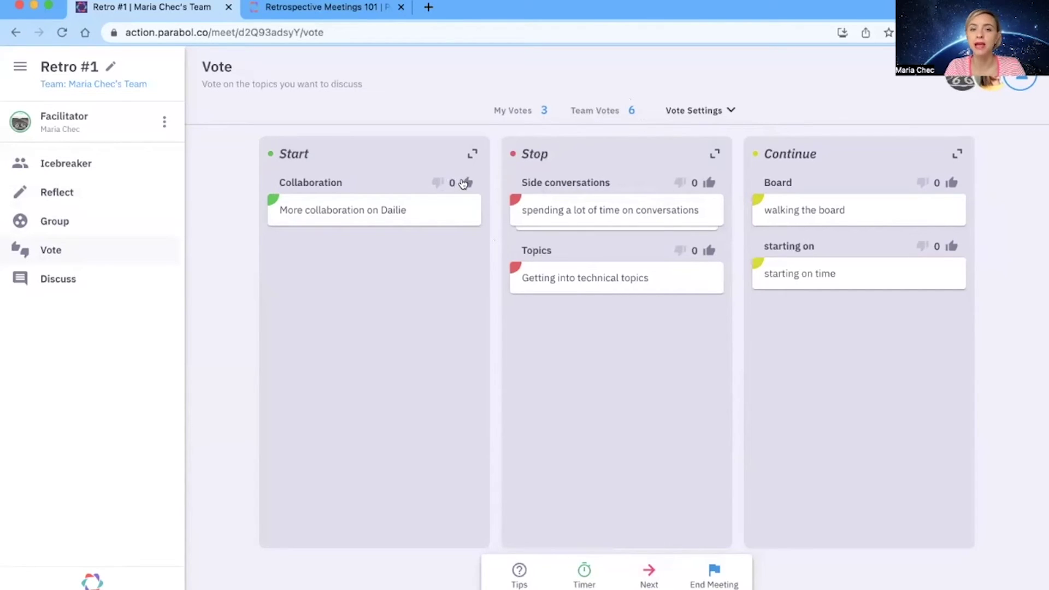
click(710, 183)
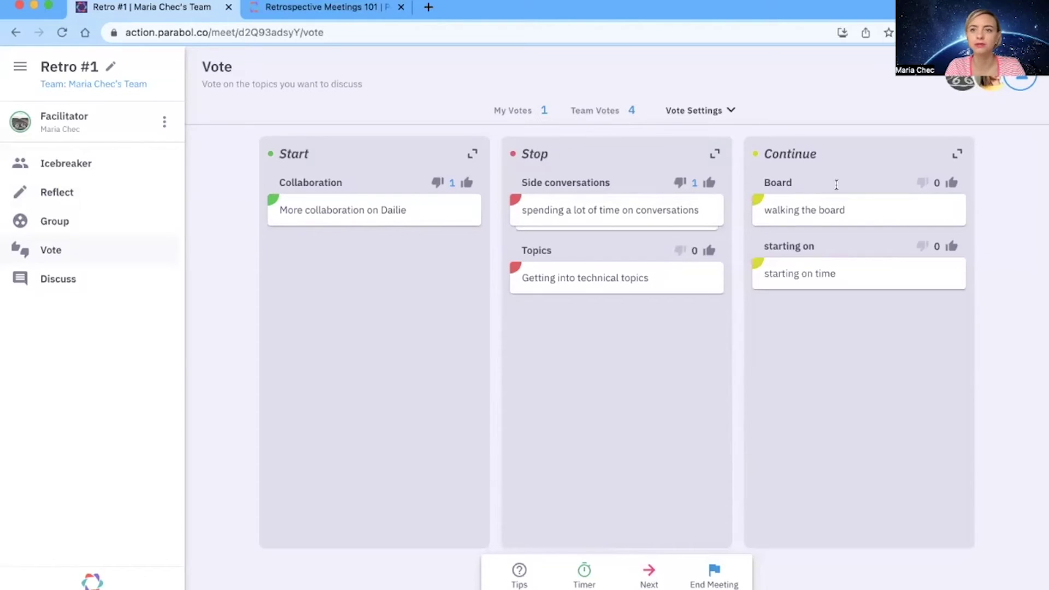
click(951, 183)
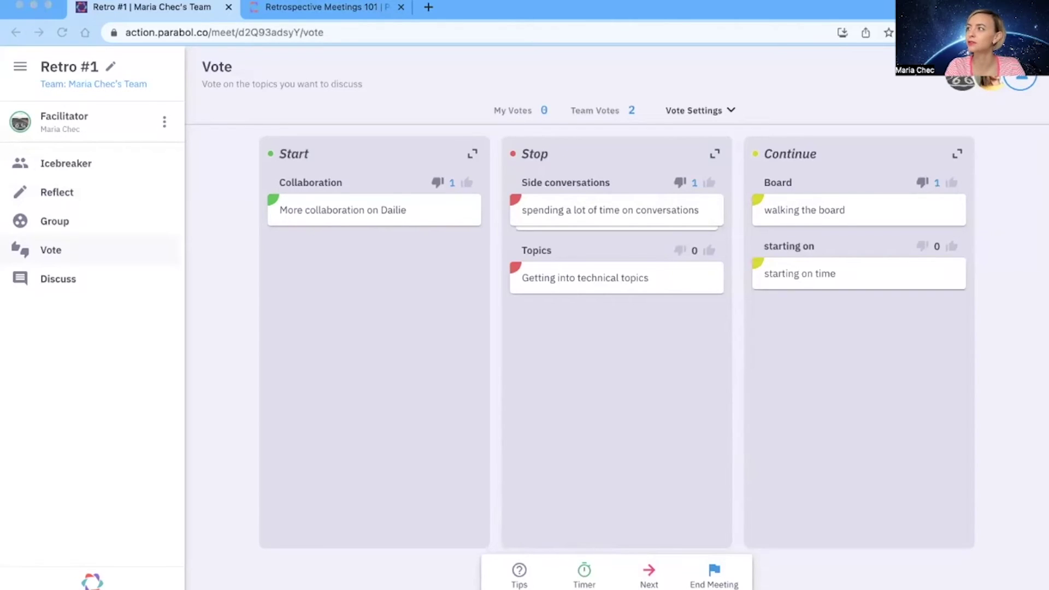
click(766, 440)
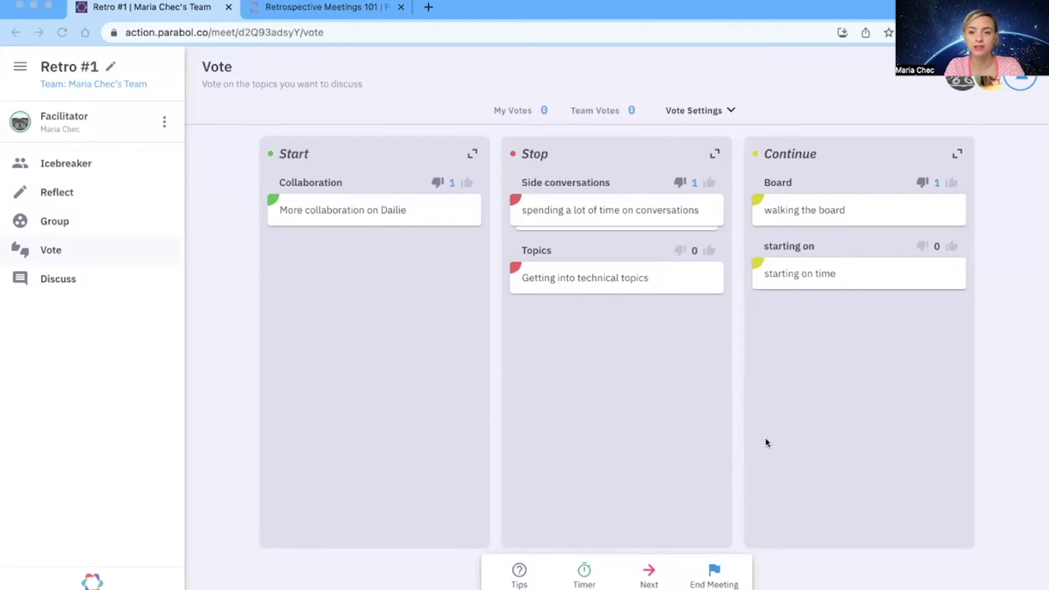
click(436, 183)
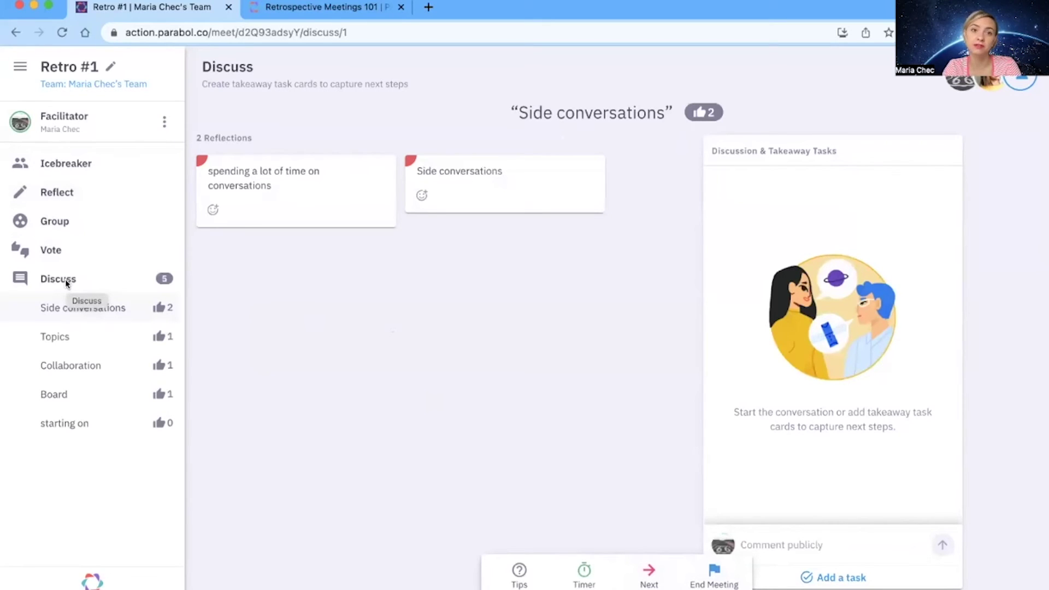
- Start a 5-minute discussion timer and move Collaboration above Topics in the order
click(584, 574)
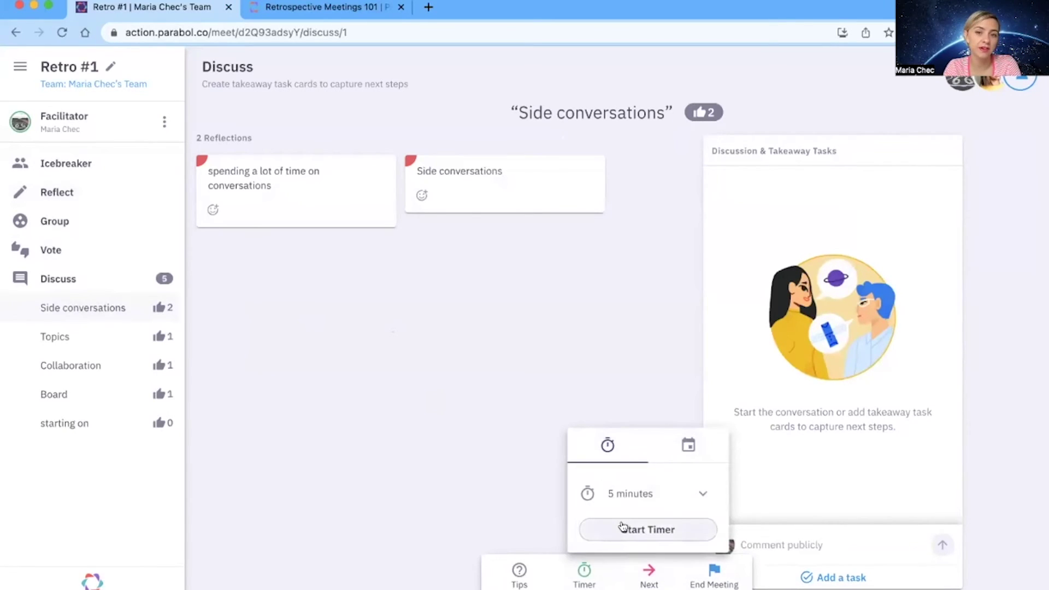
click(622, 528)
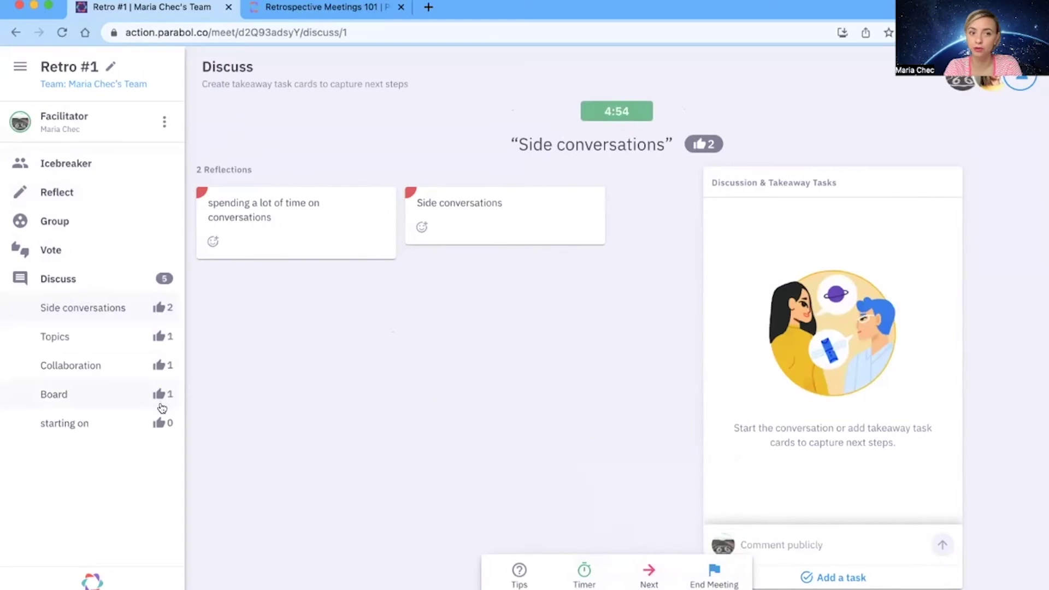
drag(96, 358, 78, 332)
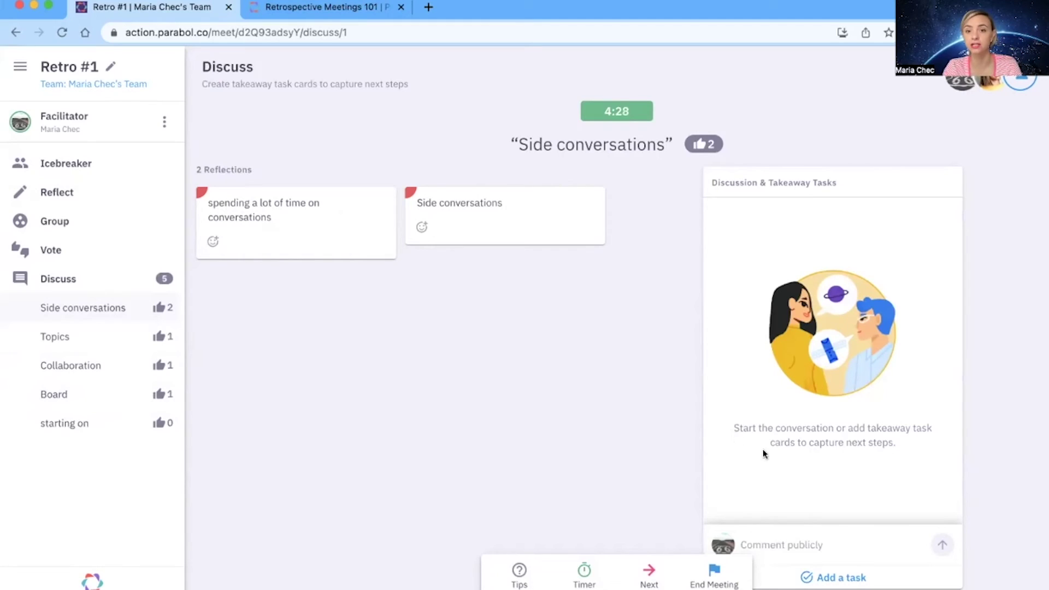
- Post the comment 'Start saying "let's take it after the Daily"' with 🔥 and 😀 reactions
click(817, 538)
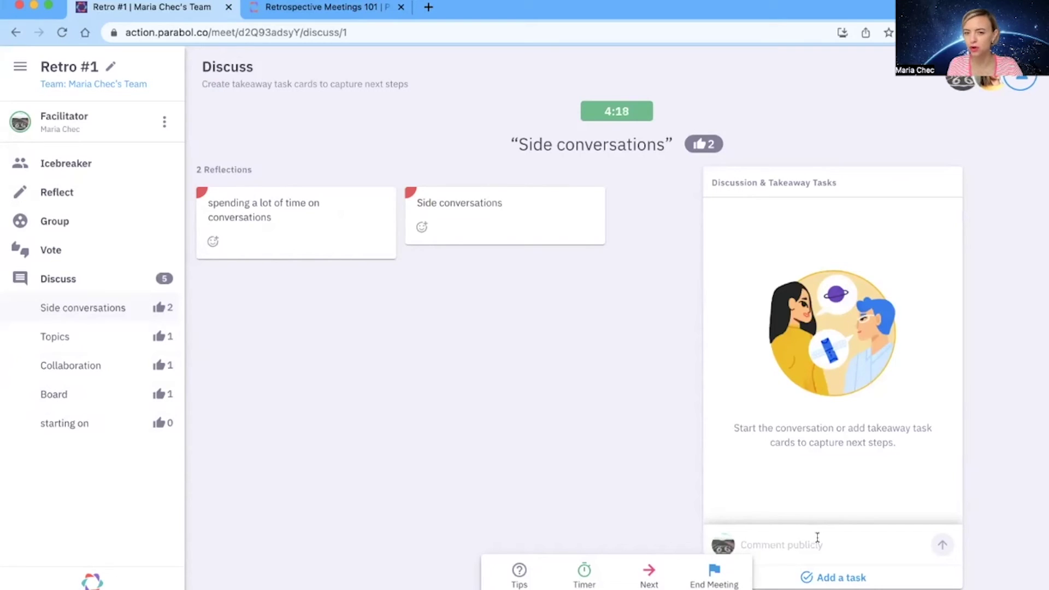
text(Start saying "let's take it after the Daily")
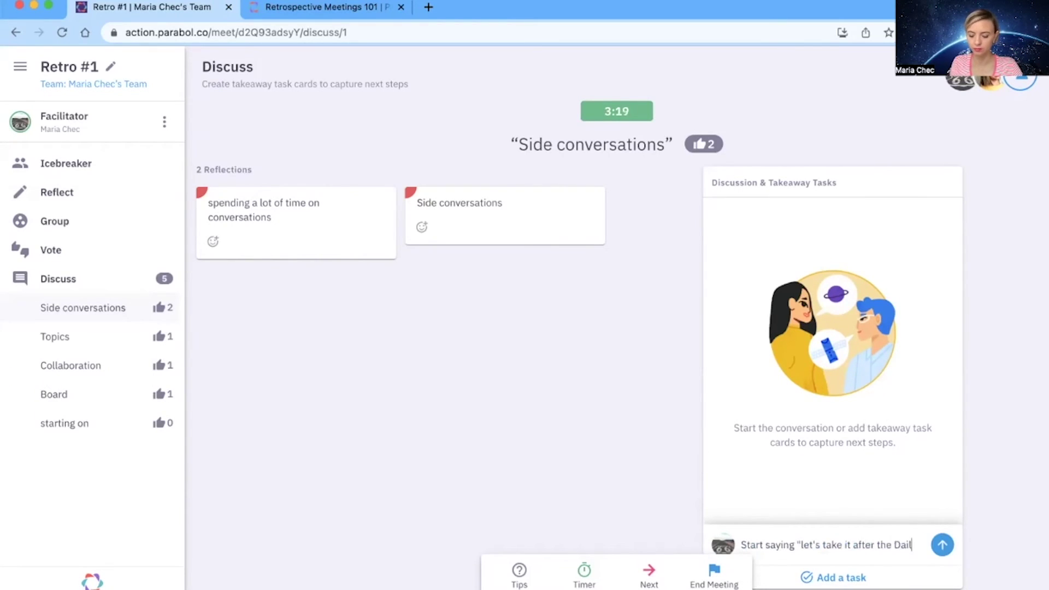
key(Return)
click(898, 484)
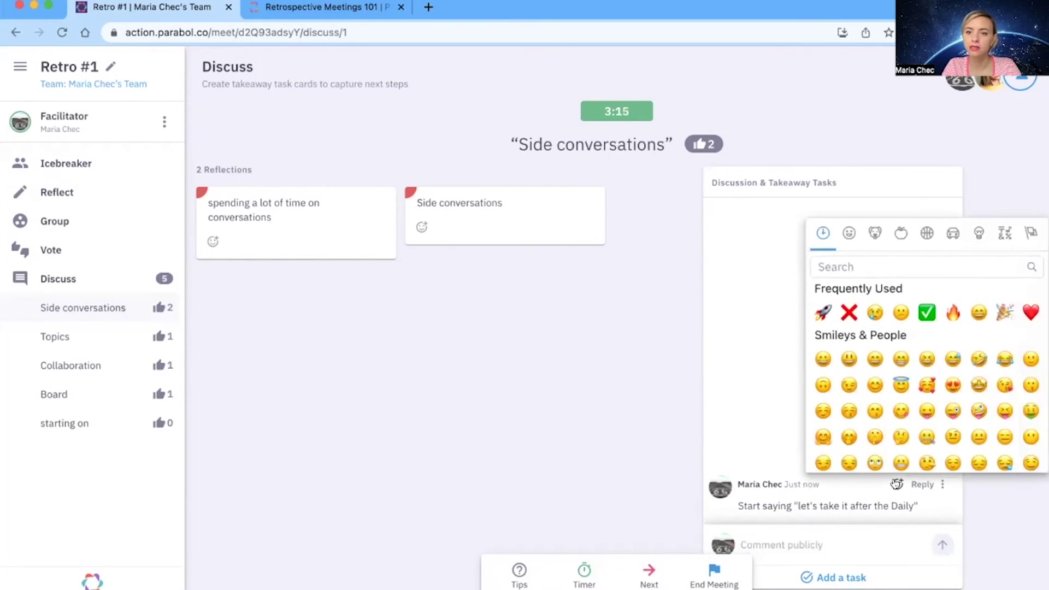
click(953, 313)
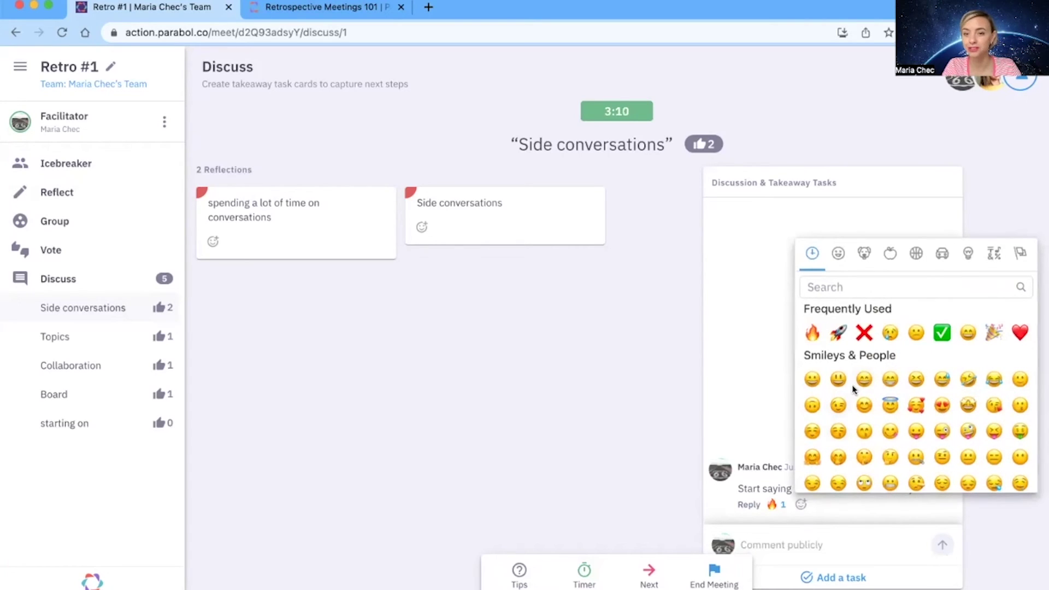
click(834, 578)
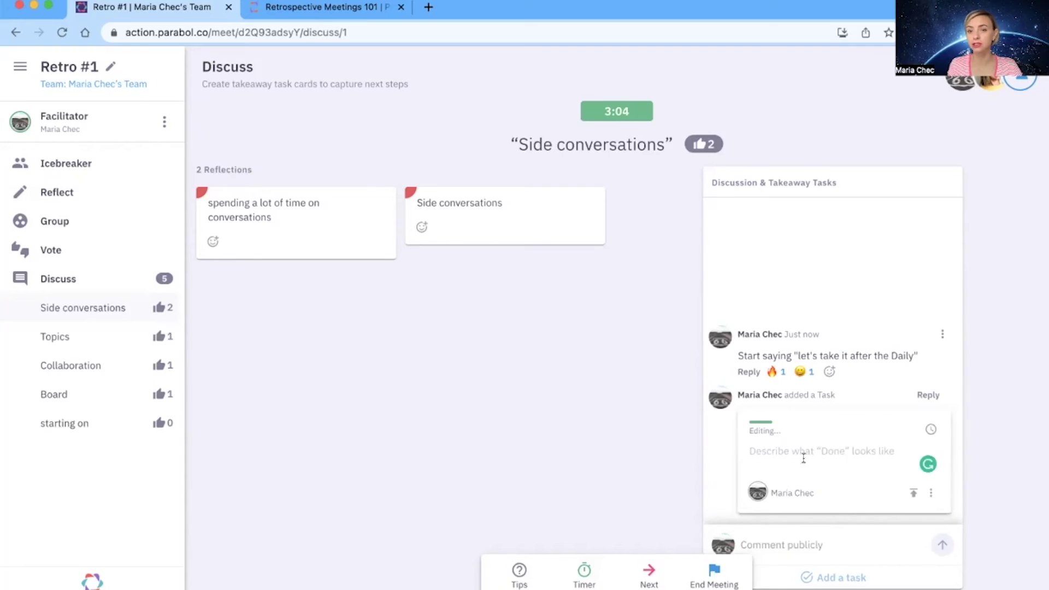
- Add a takeaway task with the comment text, assign it to the other member, and advance to Topics
click(879, 544)
text(Start saying "let's take it after the Daily")
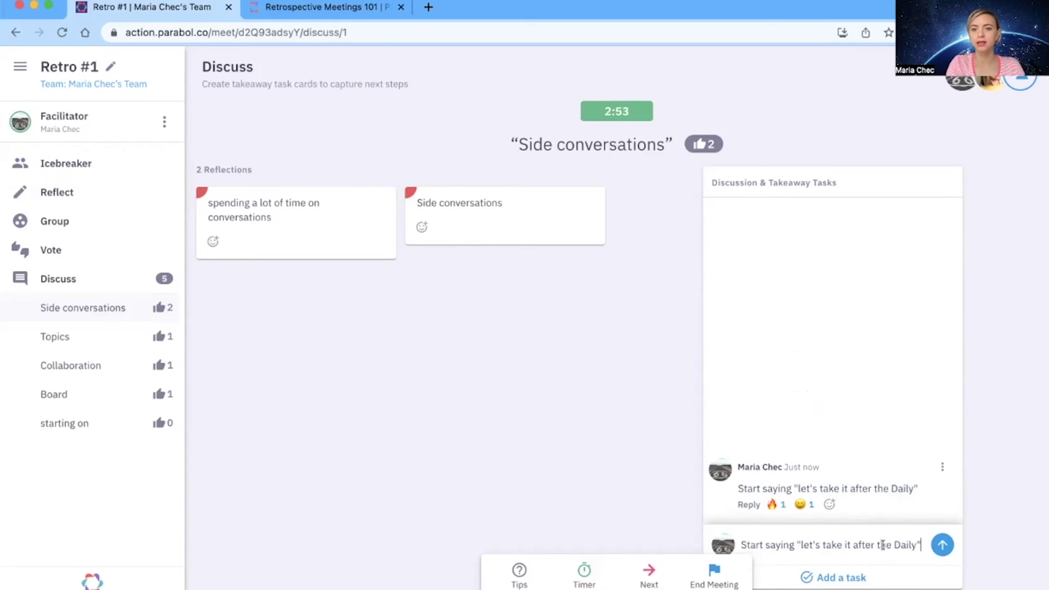
click(853, 574)
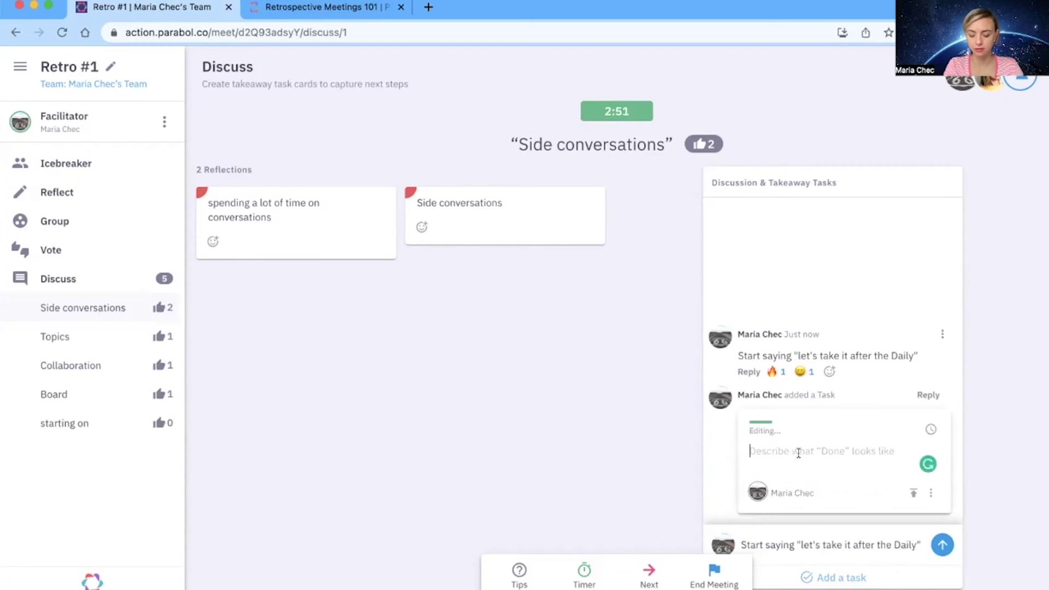
text(Start saying "let's take it after the Daily")
click(758, 490)
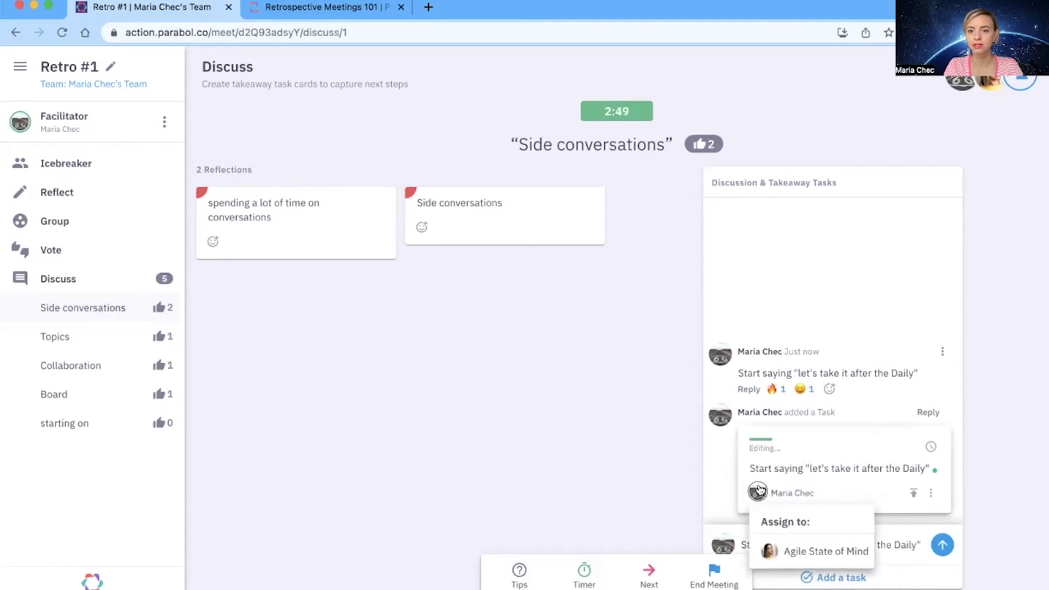
click(798, 549)
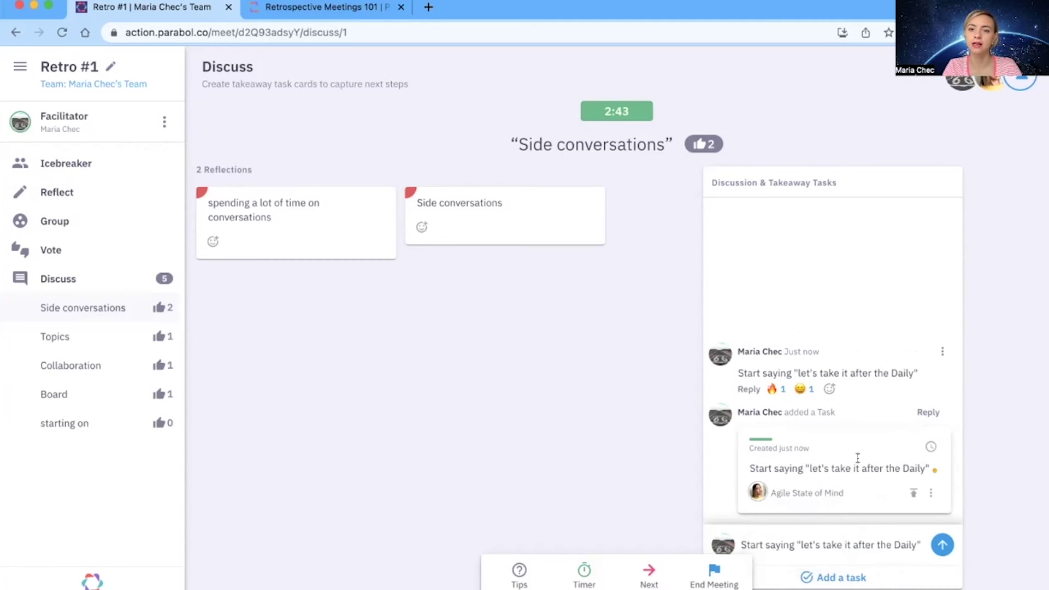
click(646, 572)
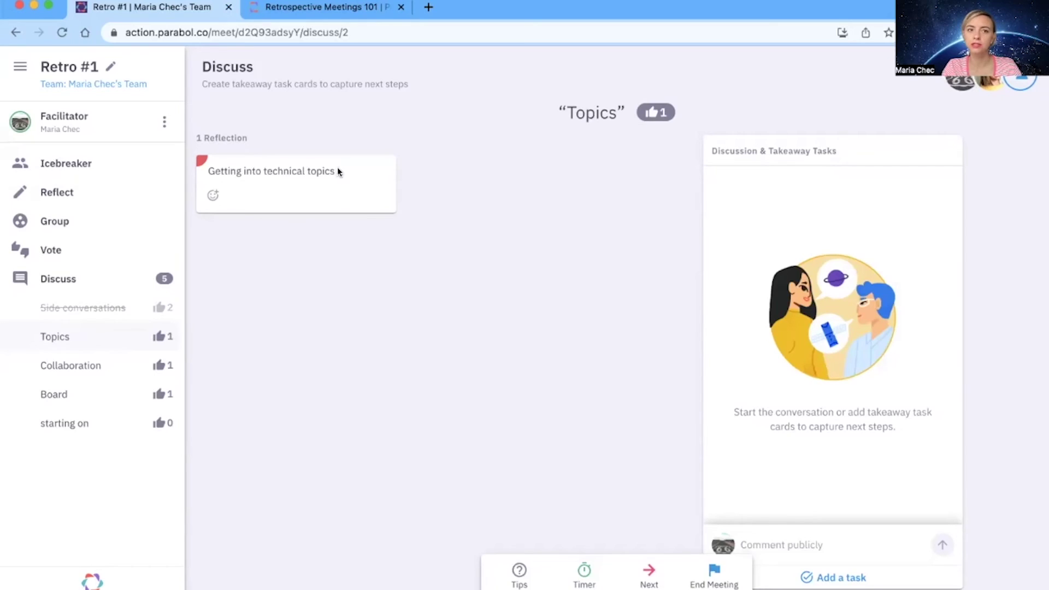
- Add a Topics takeaway task, step through Collaboration and Board, and confirm ending the meeting
click(825, 577)
click(649, 570)
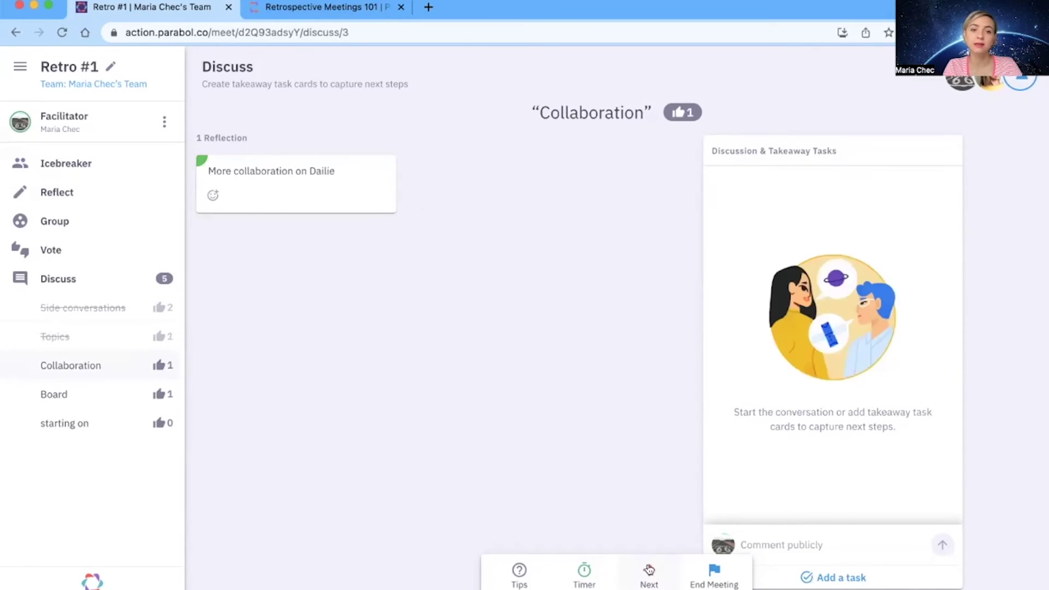
click(650, 570)
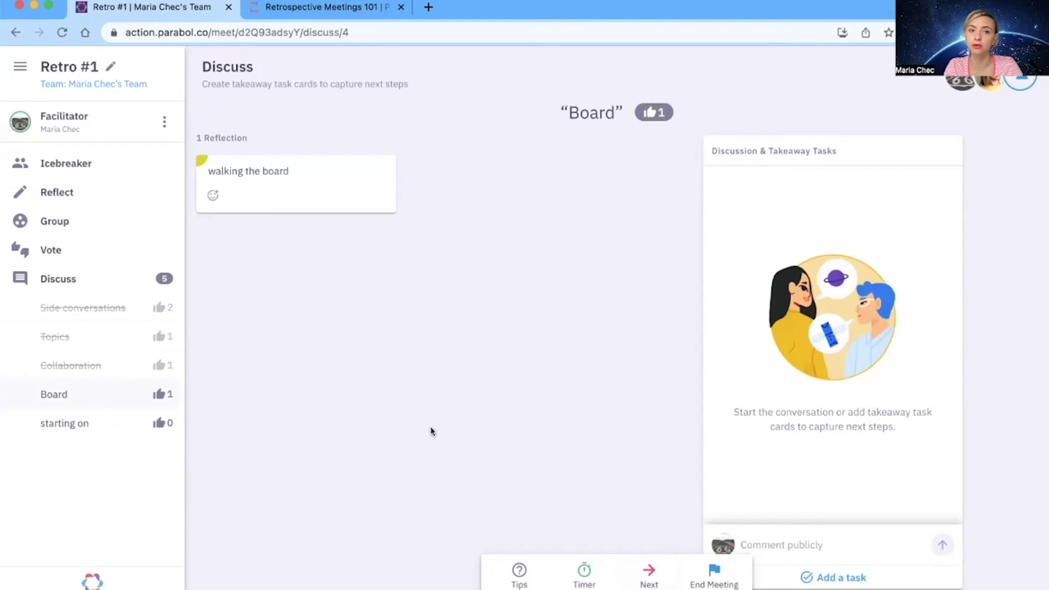
click(718, 570)
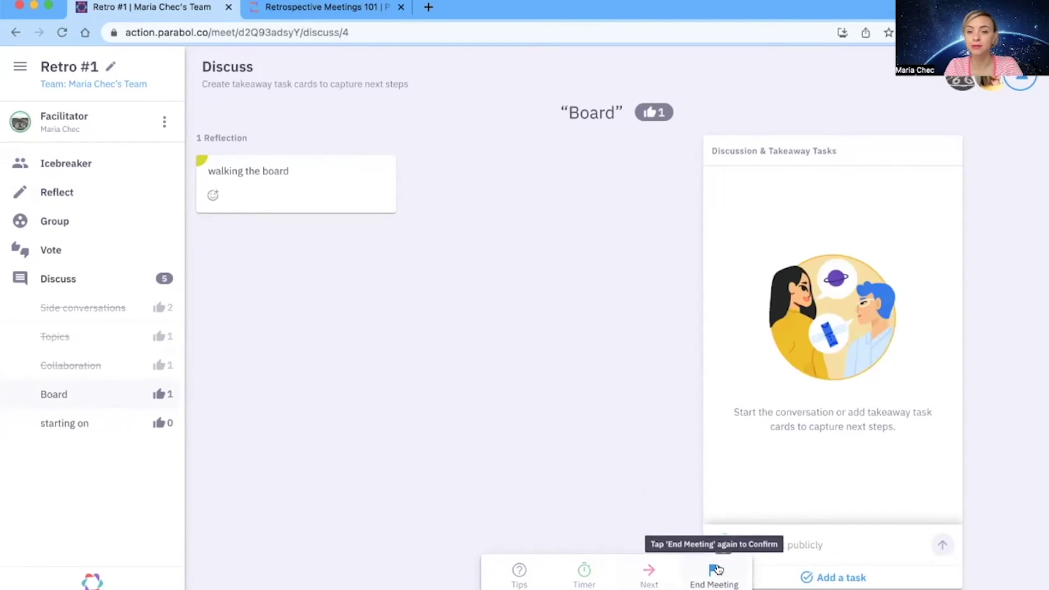
click(718, 570)
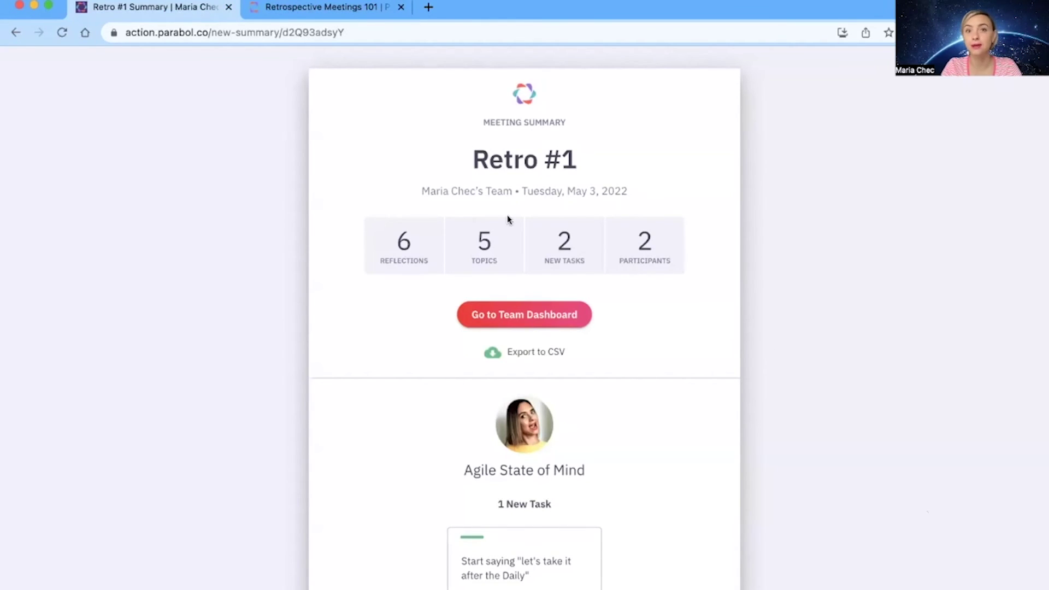
- Check each member's new task count in the Retro #1 summary, then go to the team dashboard
scroll(508, 219, down, 4)
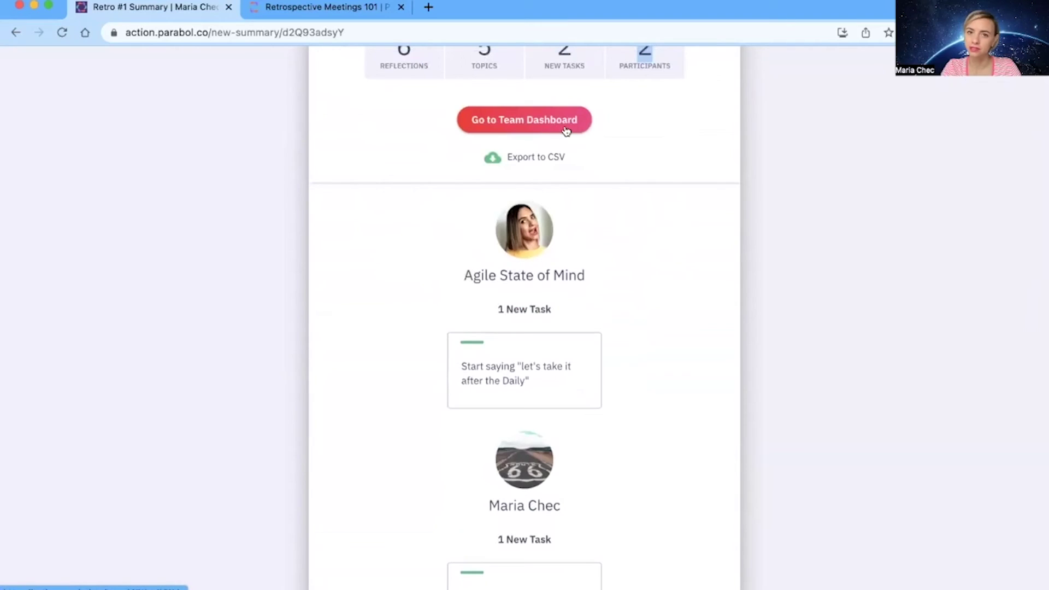
scroll(571, 233, up, 2)
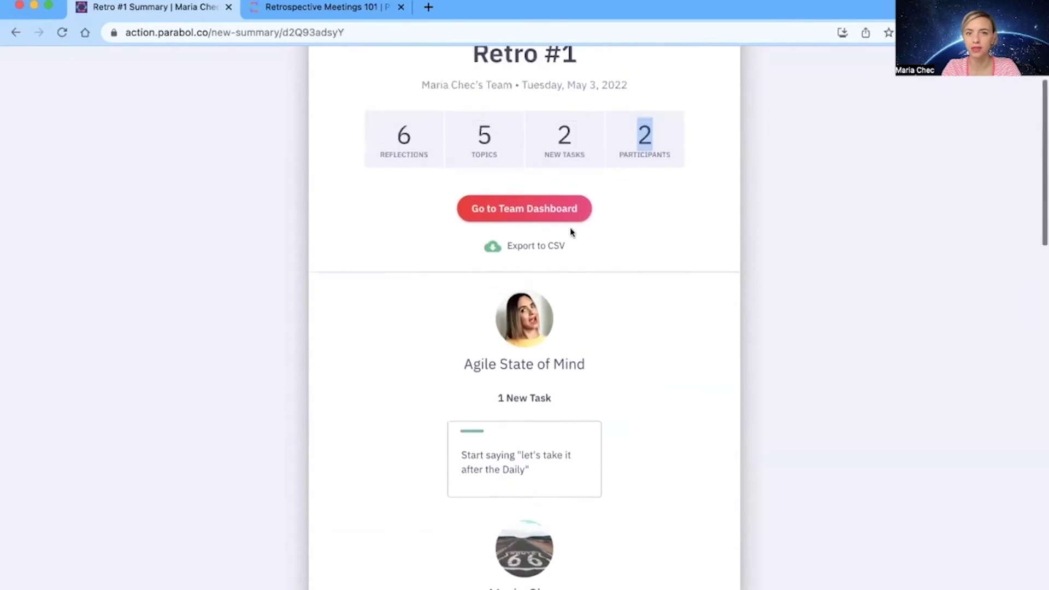
scroll(569, 230, down, 5)
triple_click(565, 198)
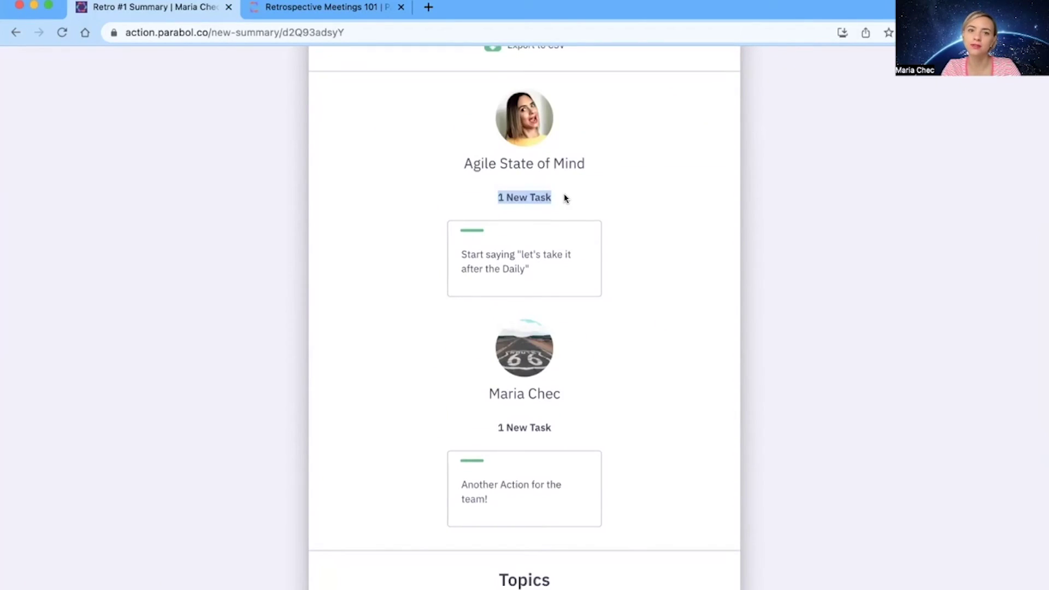
scroll(569, 397, up, 7)
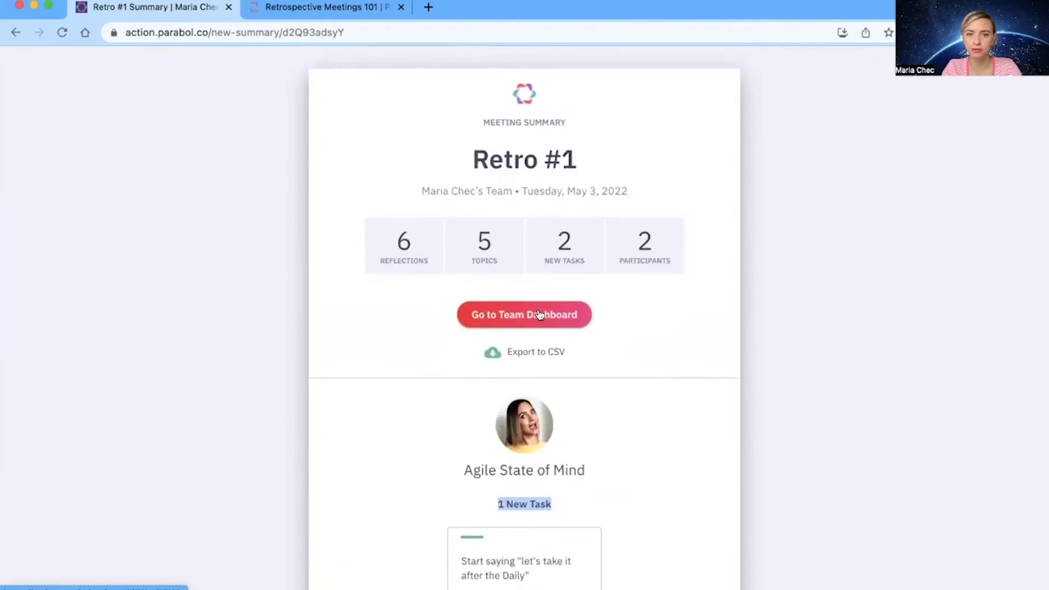
click(540, 314)
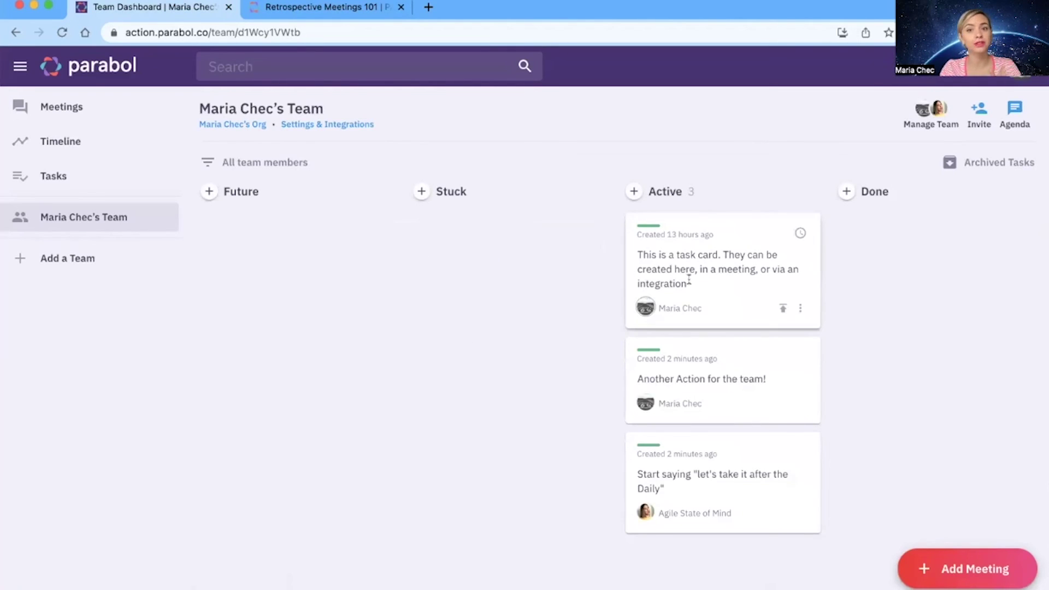